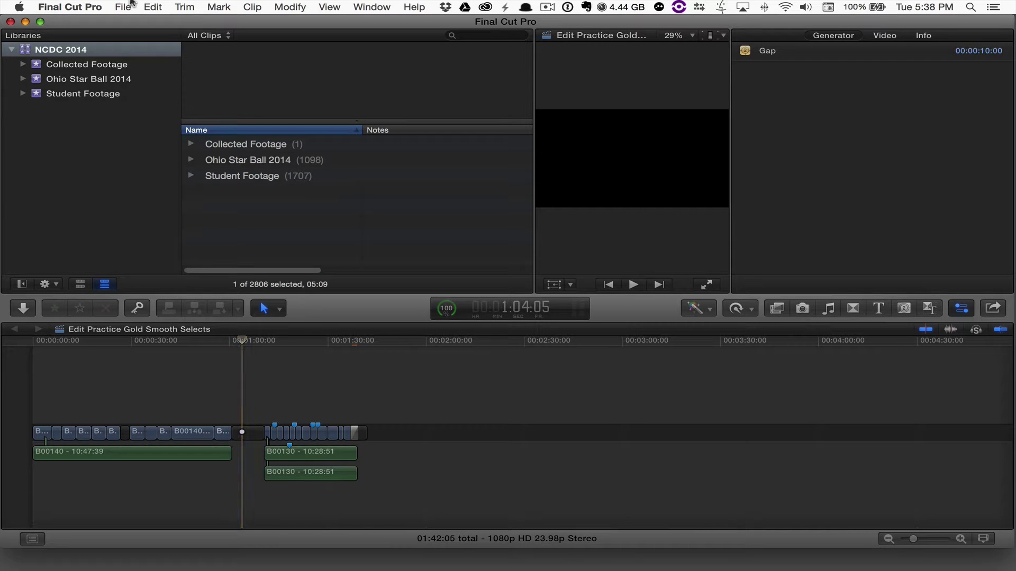
Open the library's file commands twice and dismiss them without choosing anything.
left_click(125, 4)
left_click(129, 4)
left_click(122, 6)
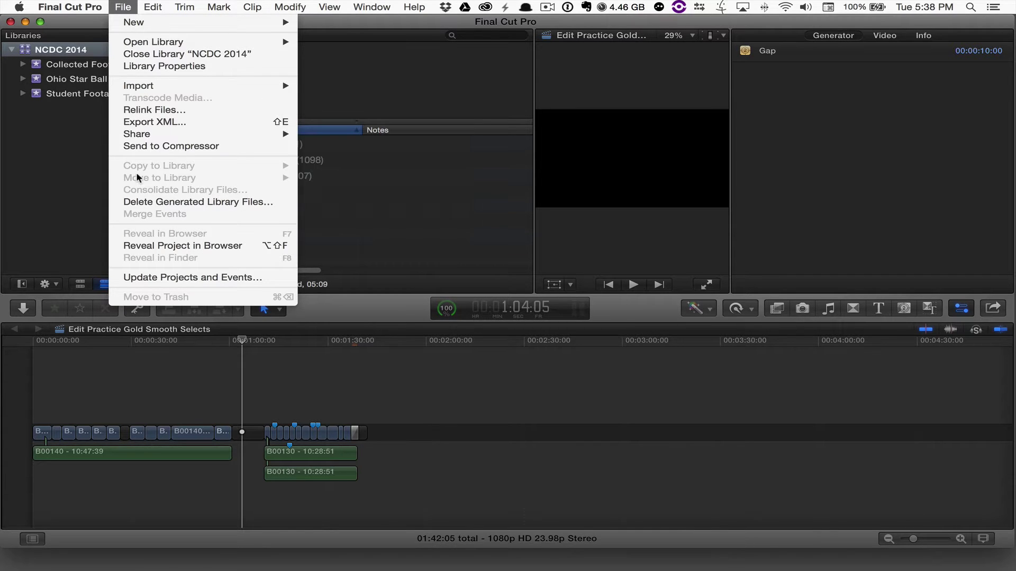
key("Escape")
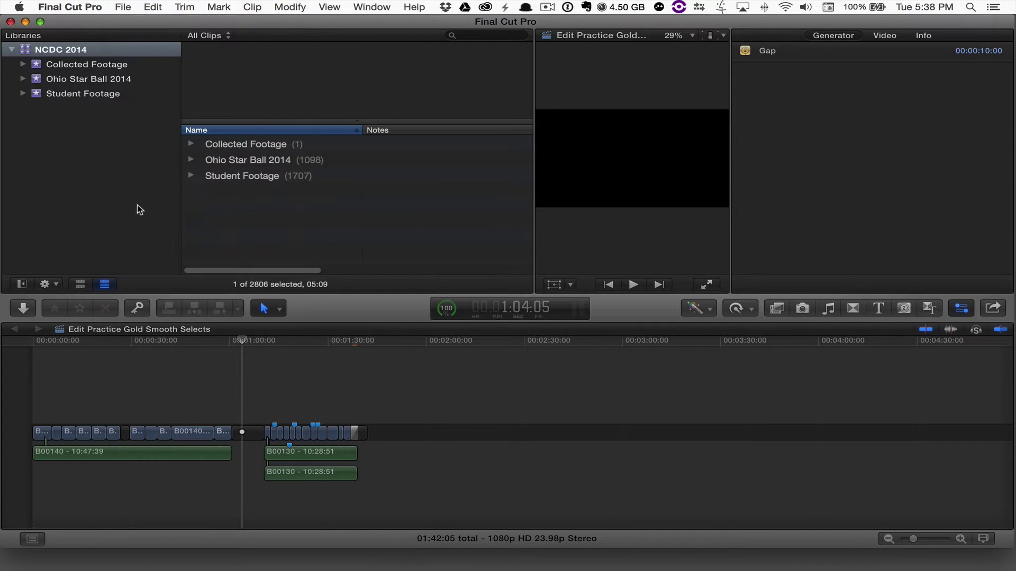
Scrub the playhead through the Edit Practice Gold Smooth Selects timeline, ending at 1:03:03.
left_click(243, 340)
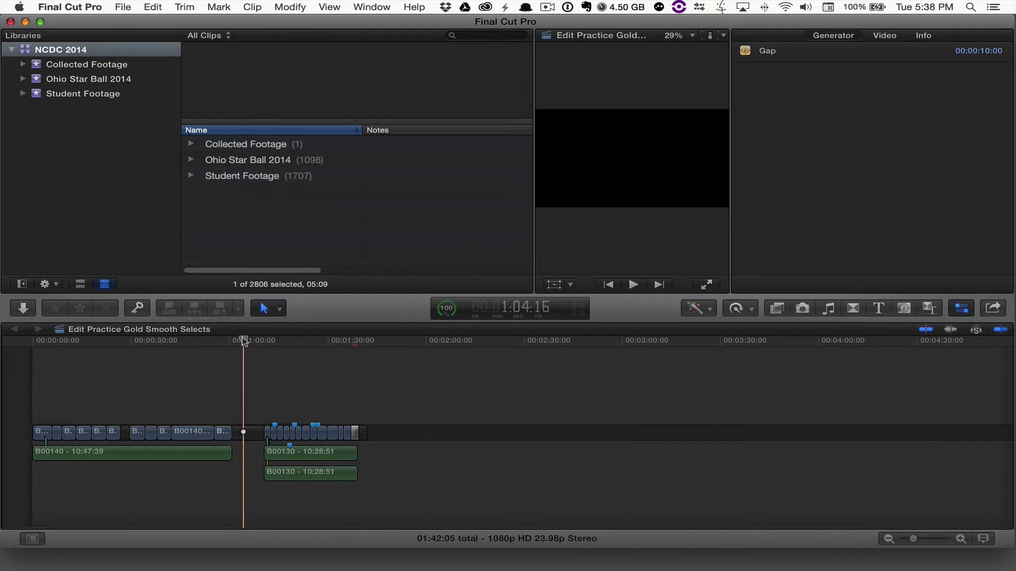
left_click(243, 340)
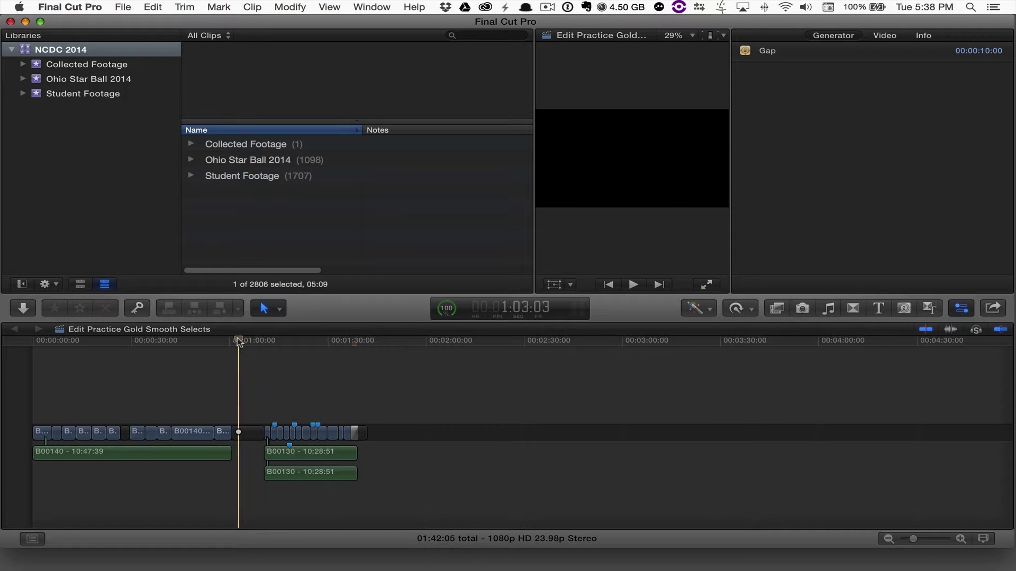
key("Down")
key("Up")
key("Up")
left_click(230, 341)
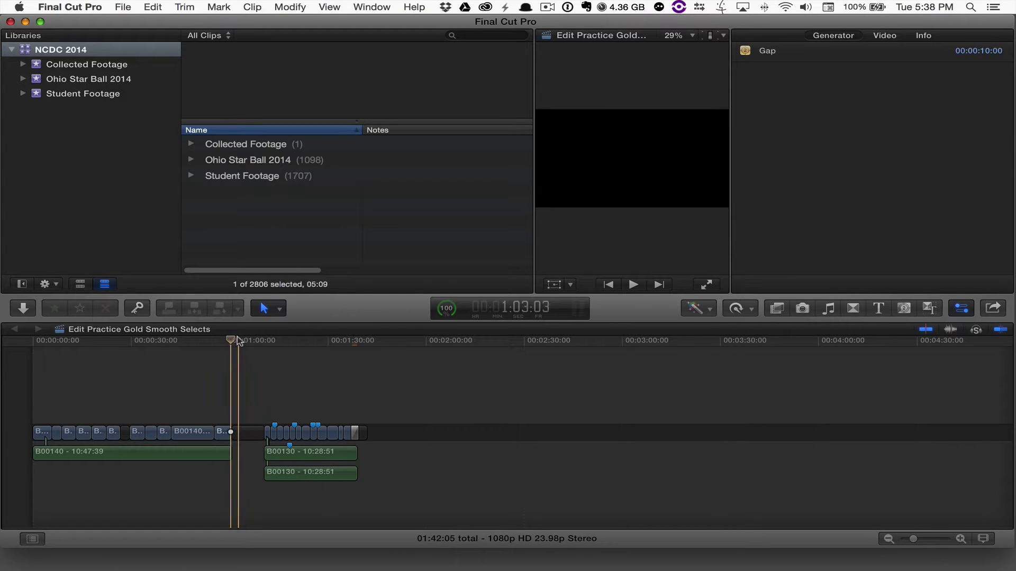
left_click(238, 338)
left_click(241, 339)
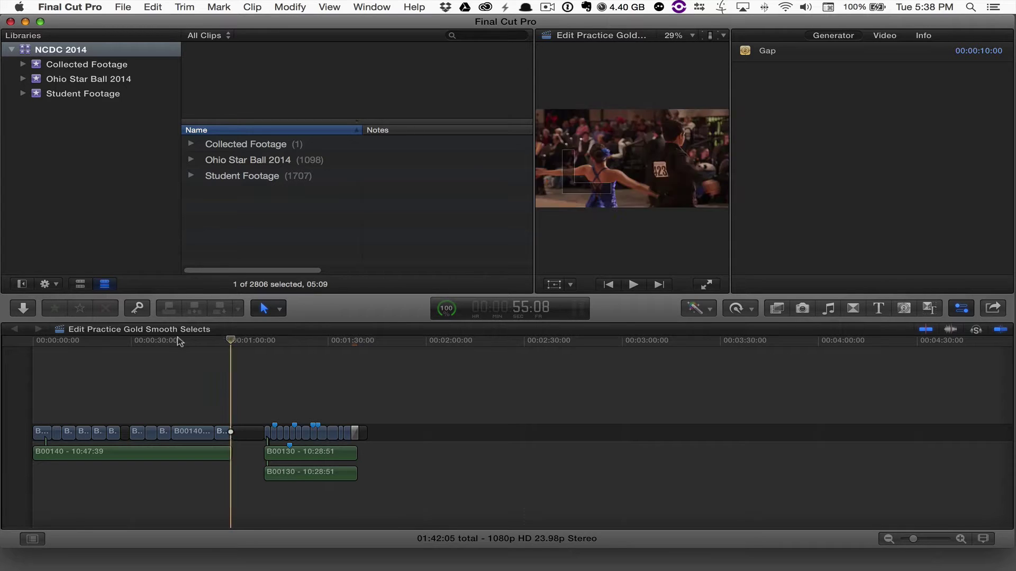
left_click(248, 342)
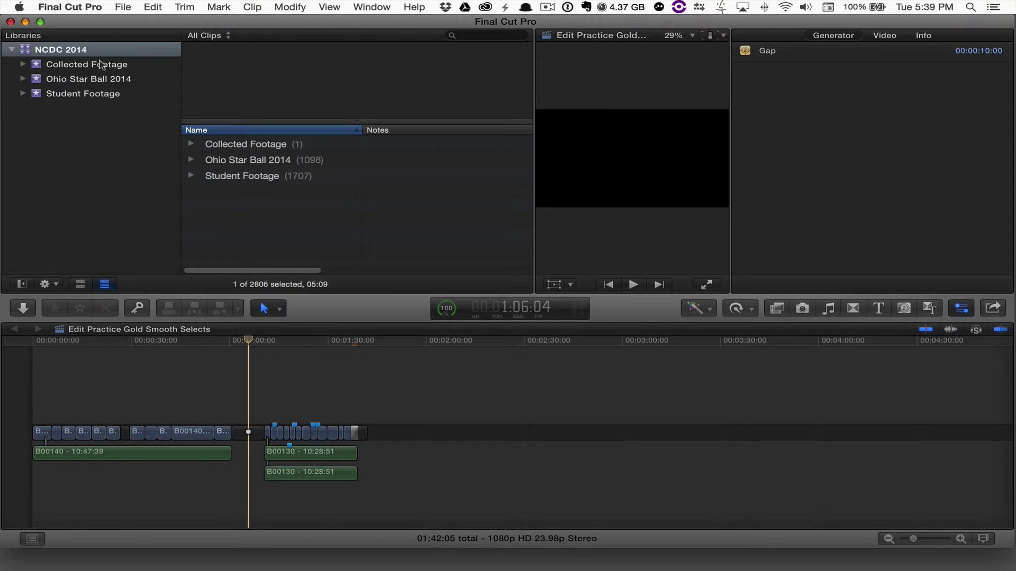
left_click(238, 341)
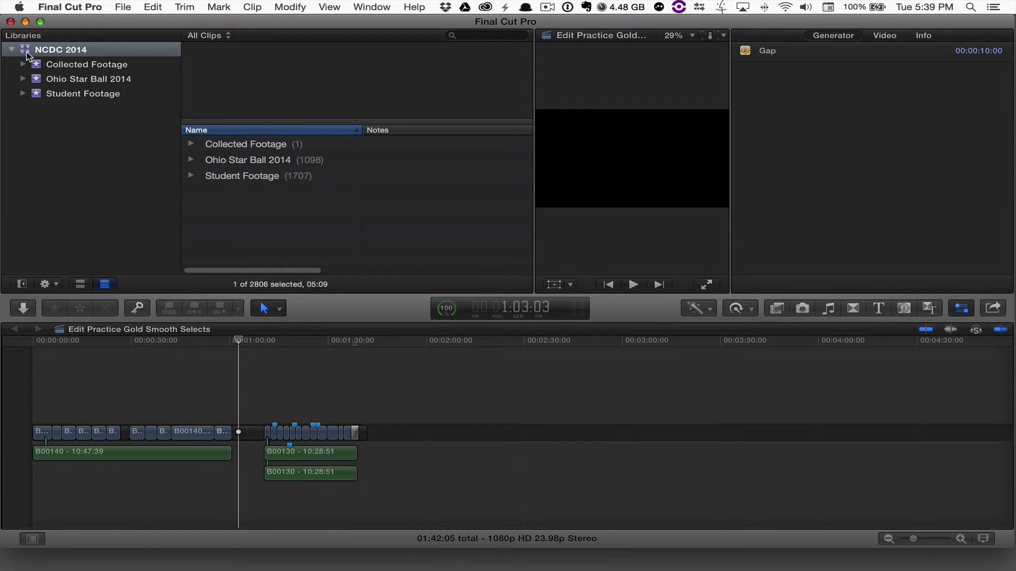
mouse_move(27, 54)
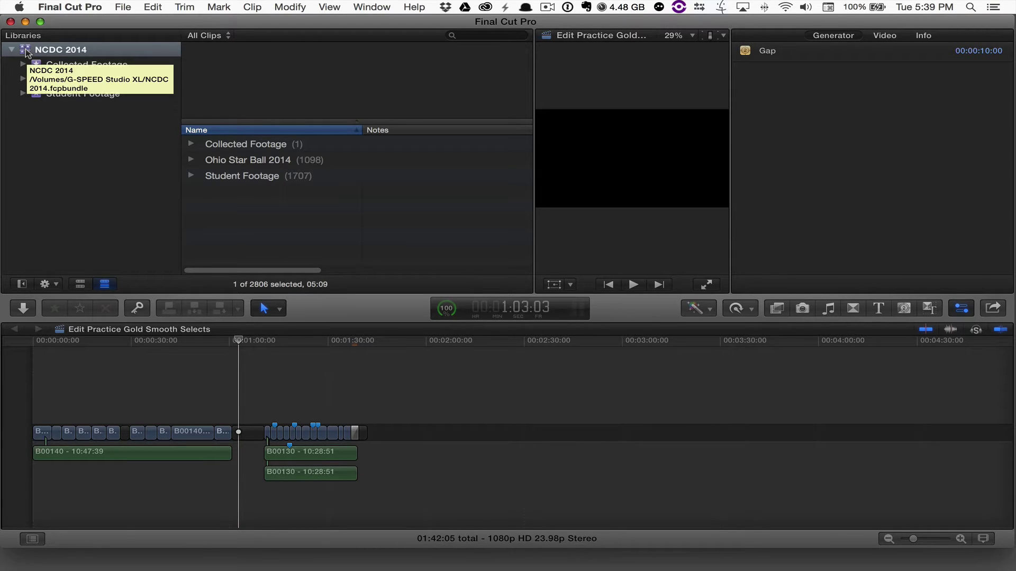
In Finder, add a folder 'NCDC 2014 External Media' beside the NCDC 2014 library on G-SPEED Studio XL.
key("super+Tab")
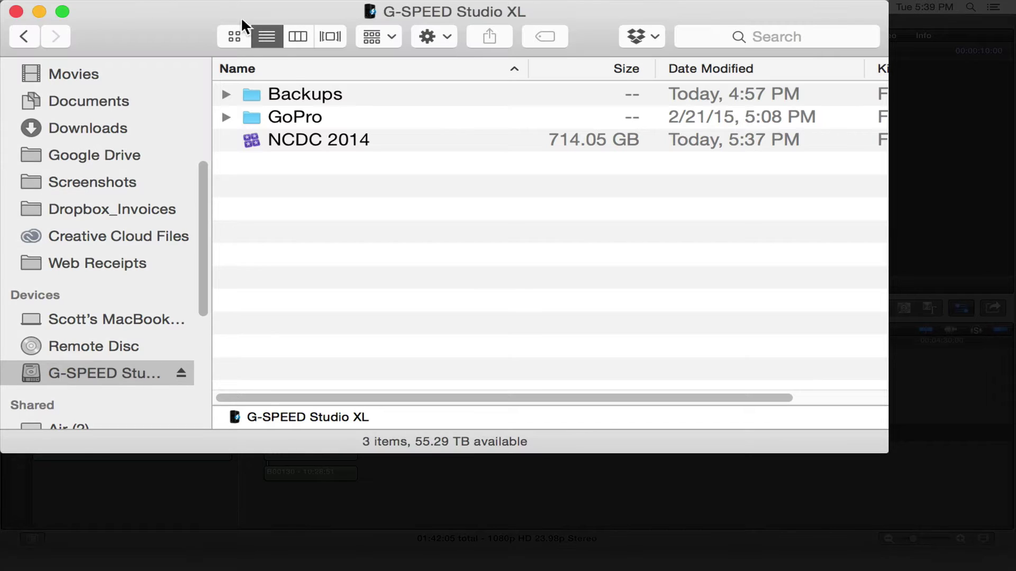
left_click(363, 143)
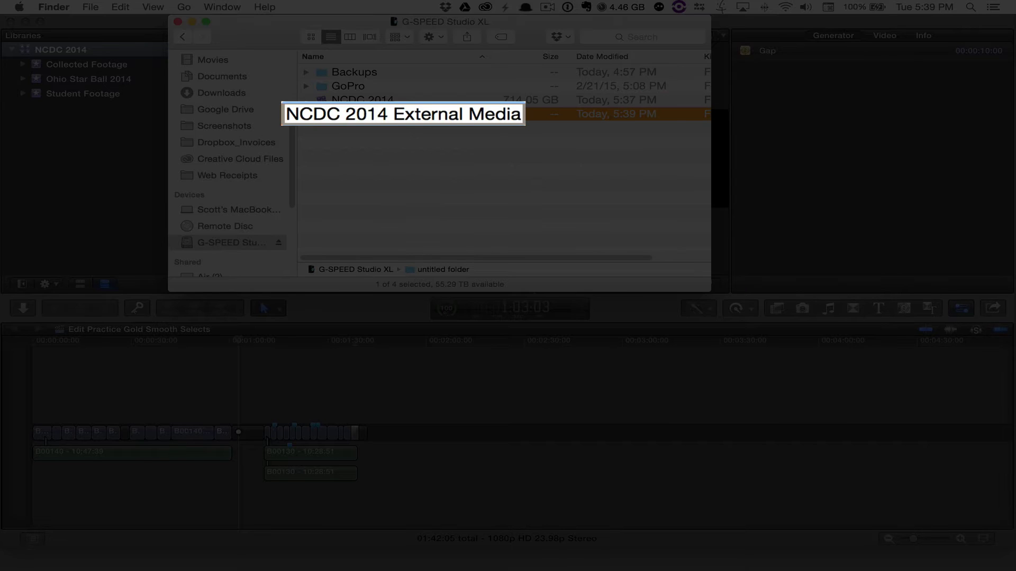
key("Return")
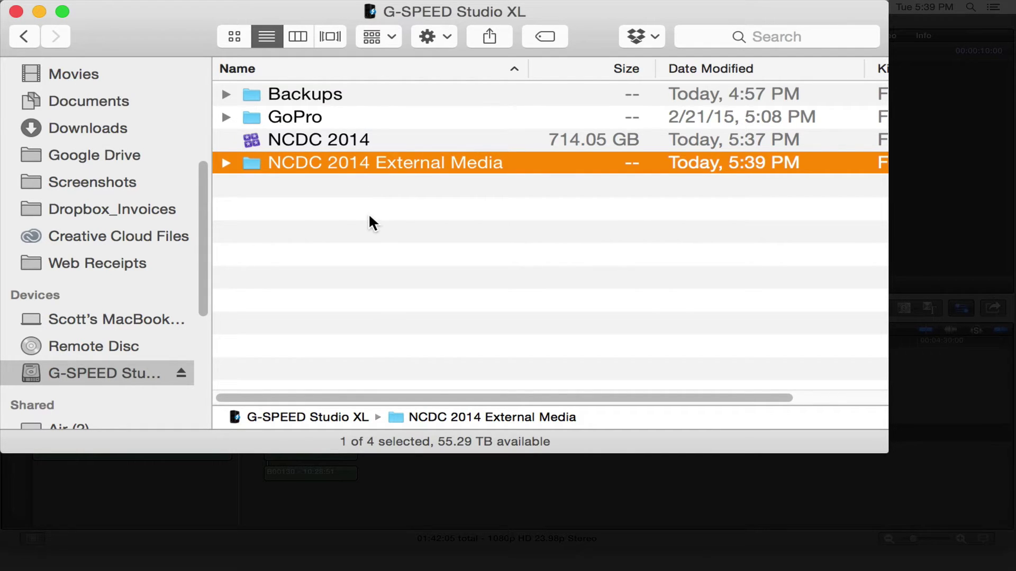
Set the NCDC 2014 library's media storage location to the NCDC 2014 External Media folder.
key("super+Tab")
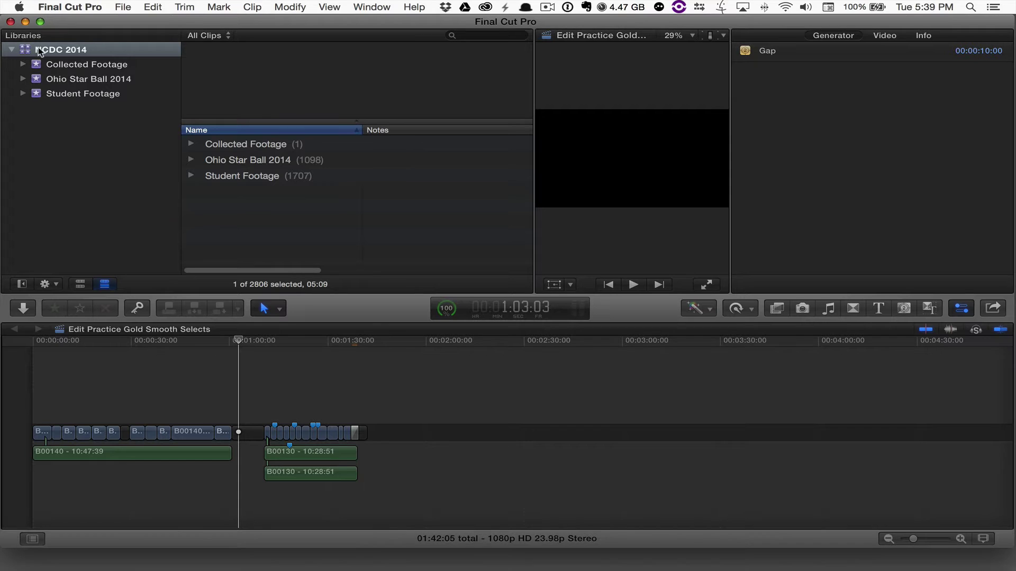
left_click(18, 49)
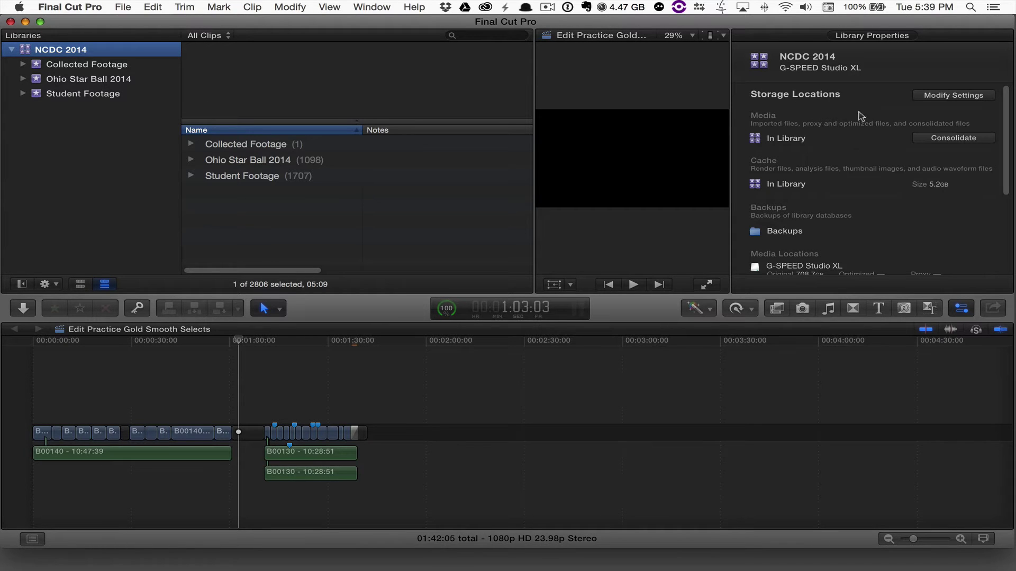
left_click(939, 96)
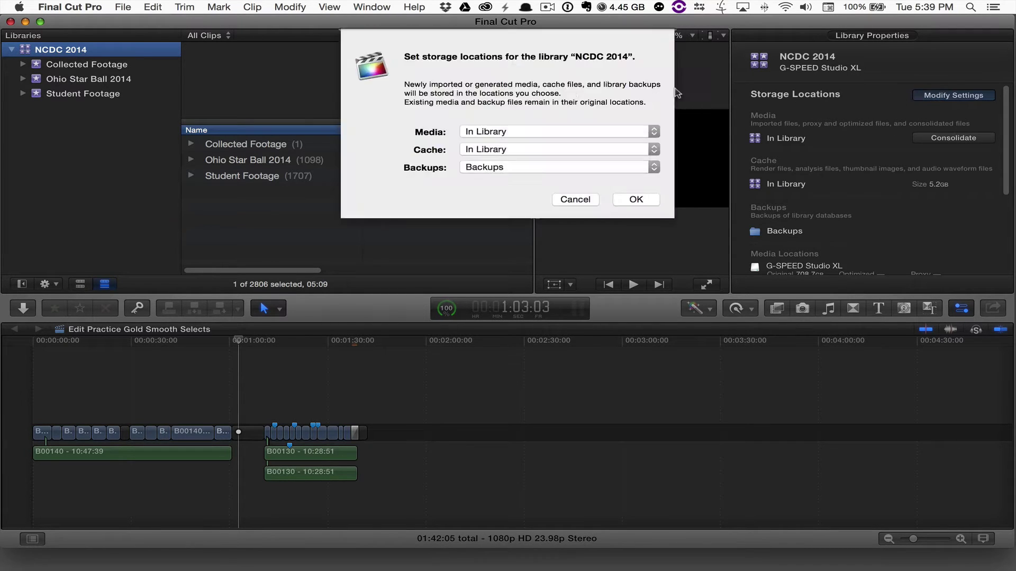
left_click(486, 132)
left_click(480, 149)
left_click(477, 45)
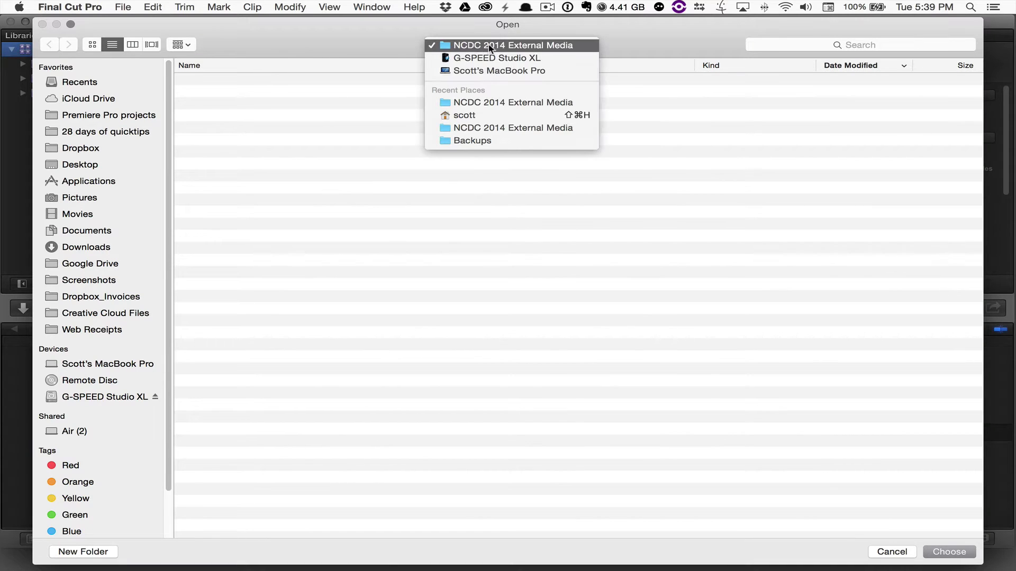
key("Escape")
key("Return")
Point the cache at NCDC 2014 External Media too, applying the change and including render files.
left_click(499, 150)
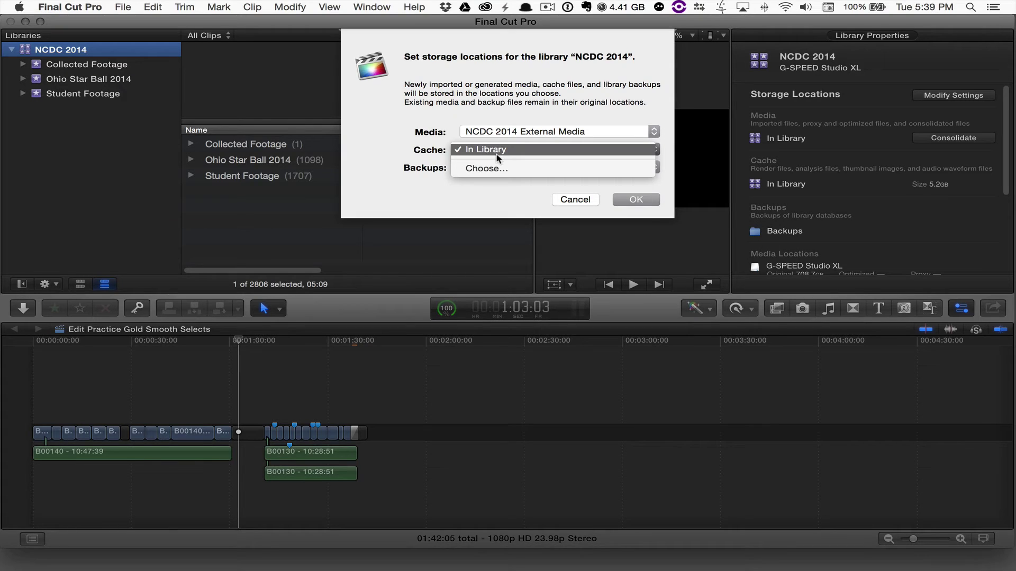
left_click(497, 164)
key("Return")
left_click(636, 200)
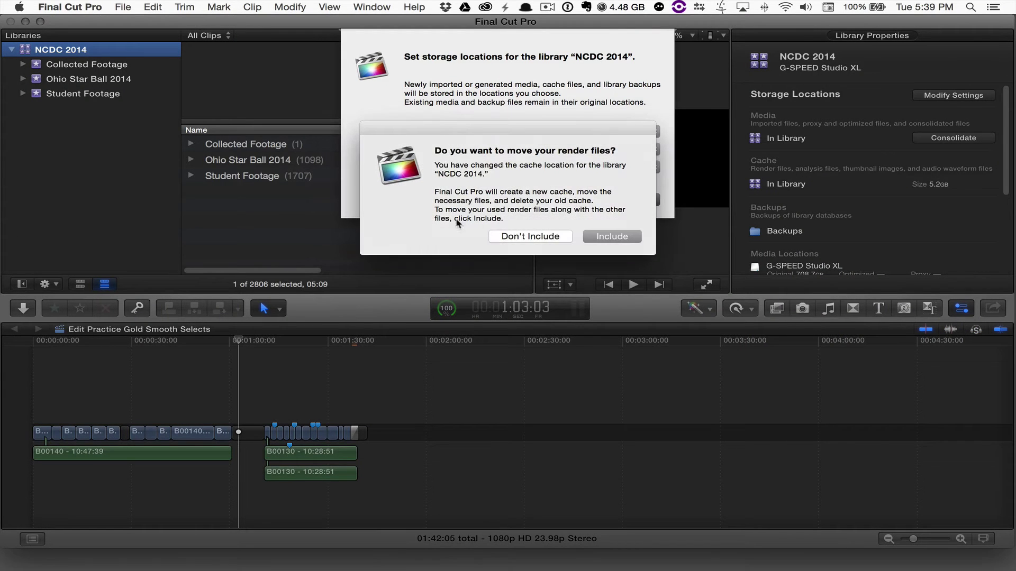
left_click(622, 238)
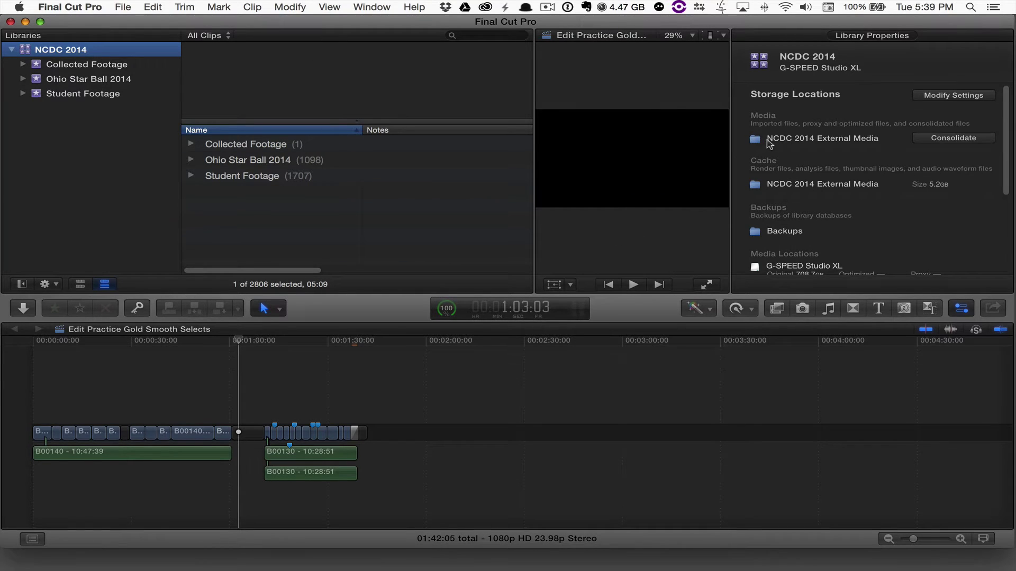
left_click(843, 187)
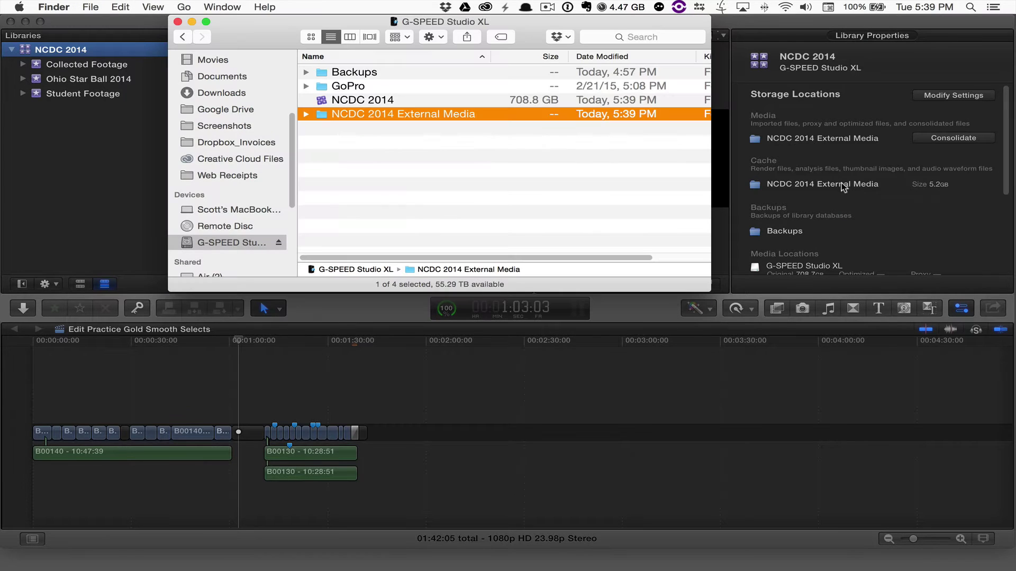
left_click(305, 115)
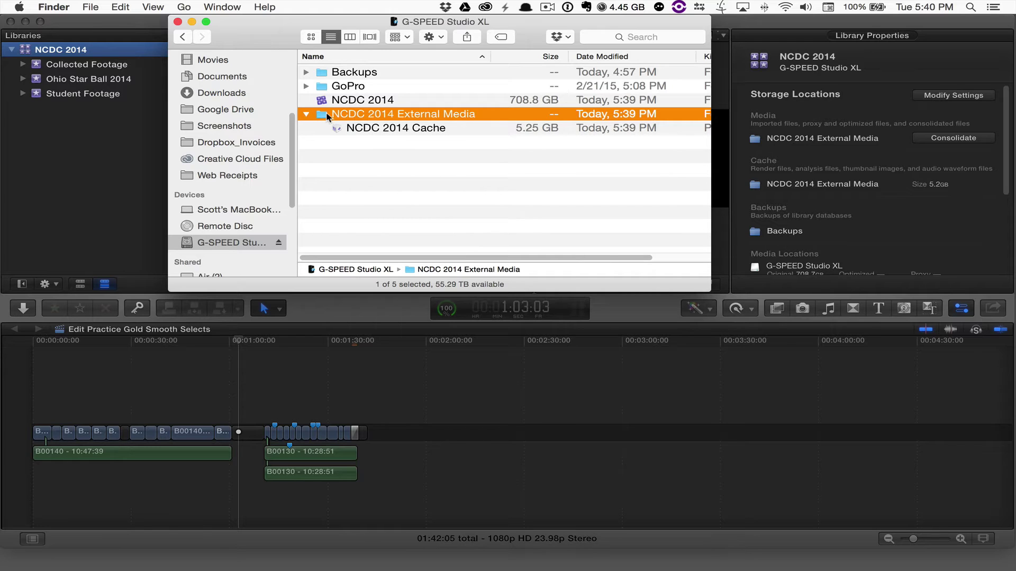
key("super+Tab")
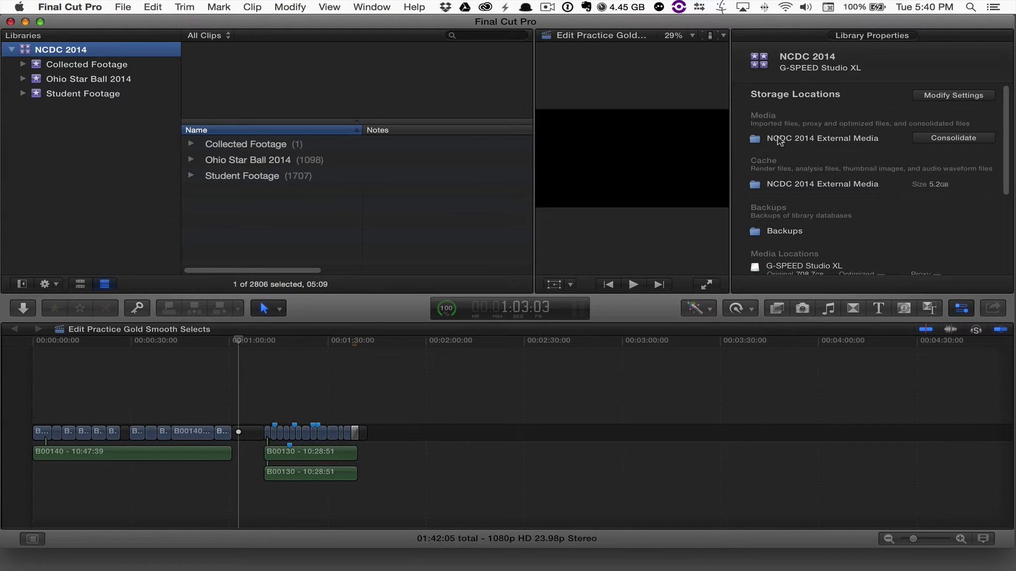
Consolidate the library's media into NCDC 2014 External Media, keeping optimized and proxy media checked.
mouse_move(773, 143)
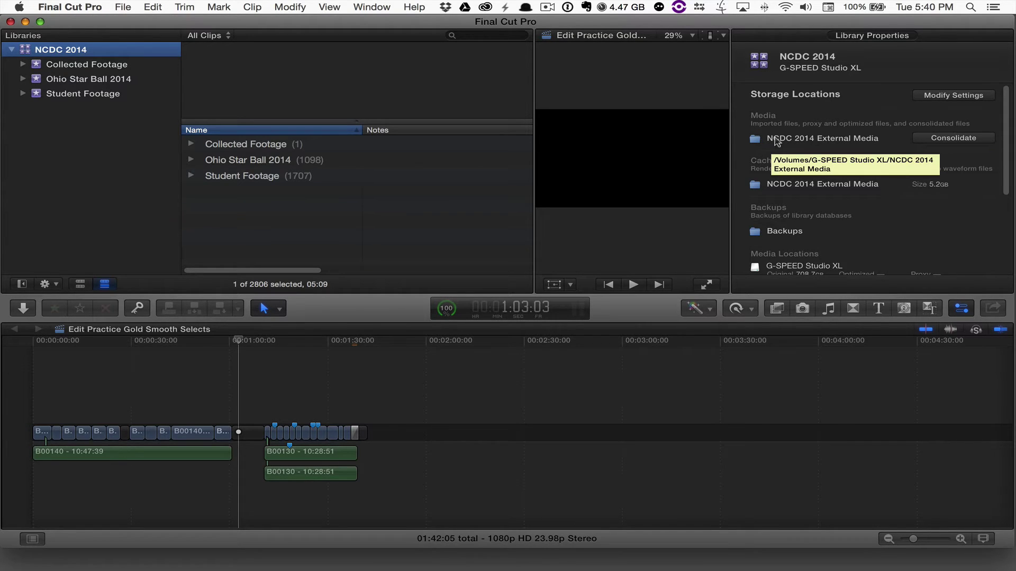
left_click(964, 137)
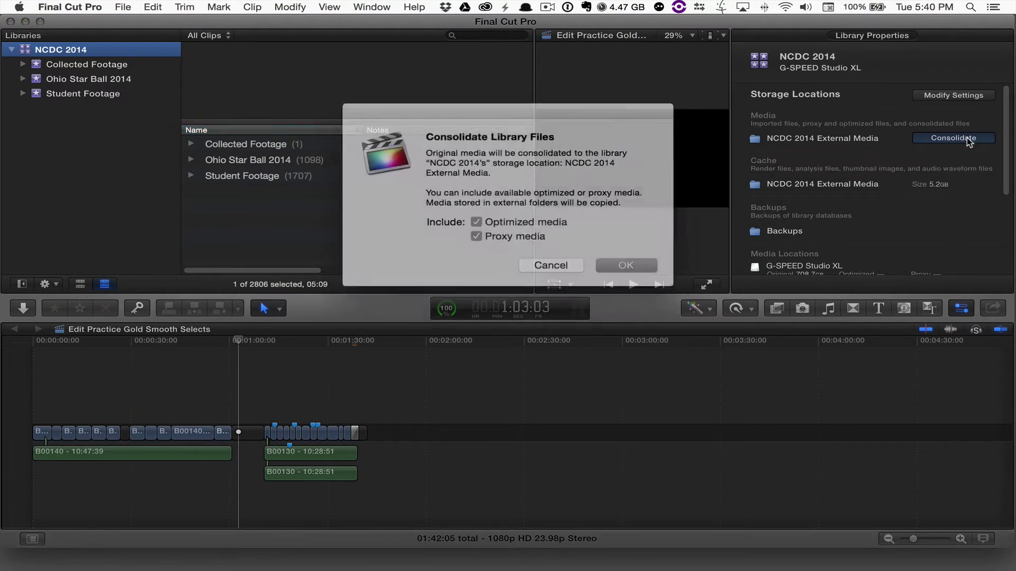
left_click(617, 255)
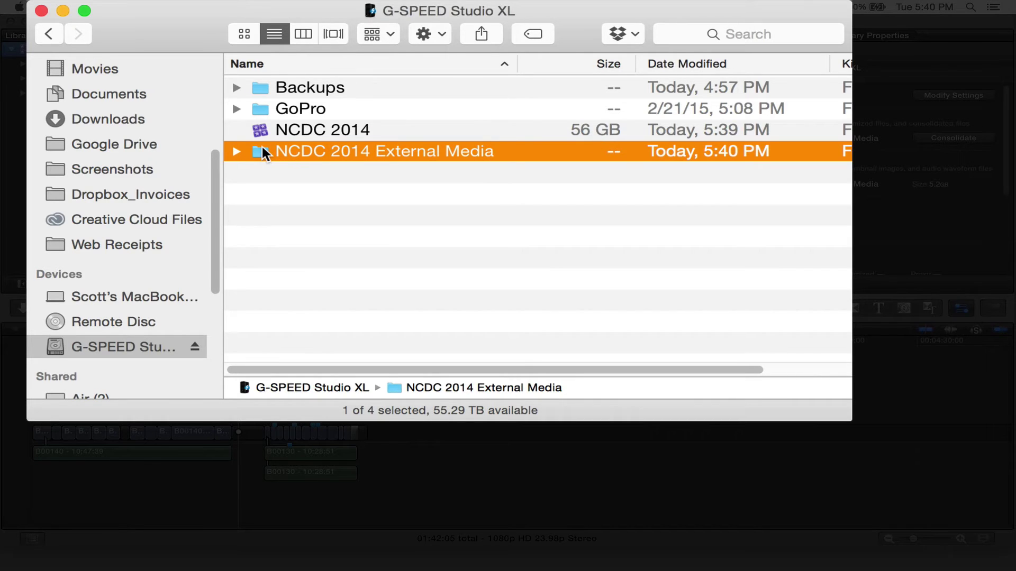
Check NCDC 2014 External Media's Get Info size (658.05 GB, 2,824 items), then return to Final Cut Pro.
key("super+i")
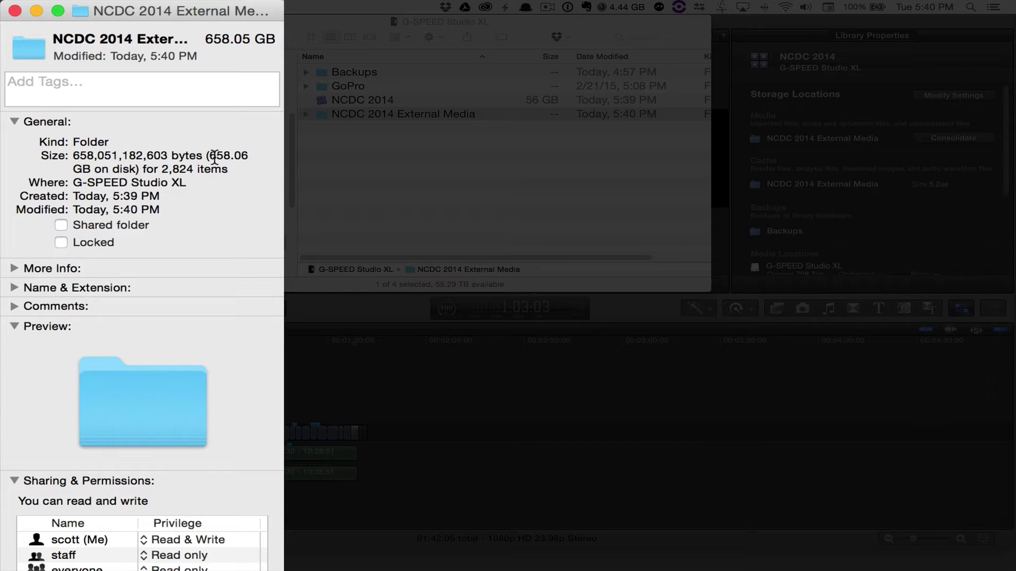
left_click(15, 10)
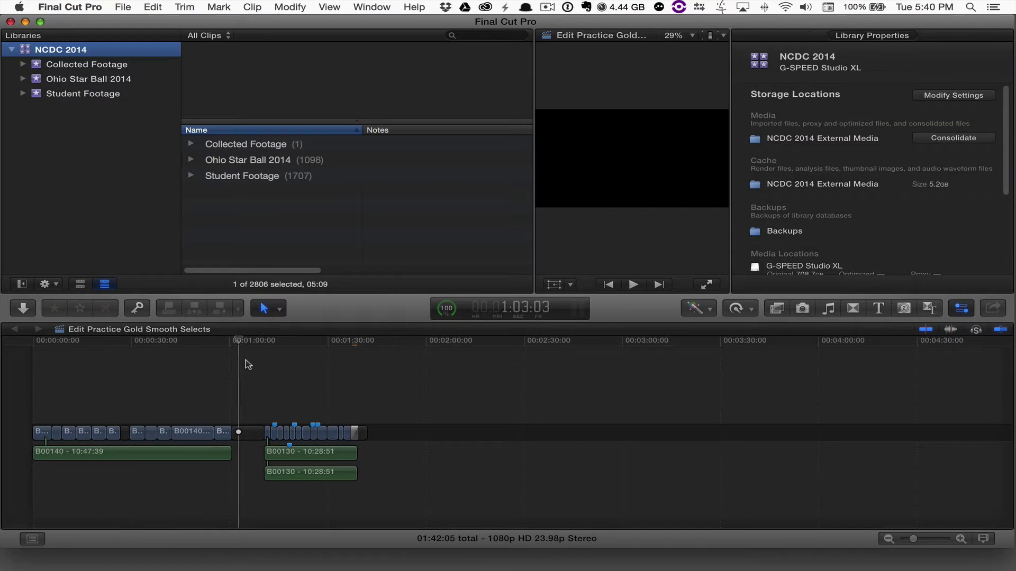
left_click(213, 396)
Reveal clip B00140's source file B00140.mov in Finder, then close that window and return.
left_click(221, 433)
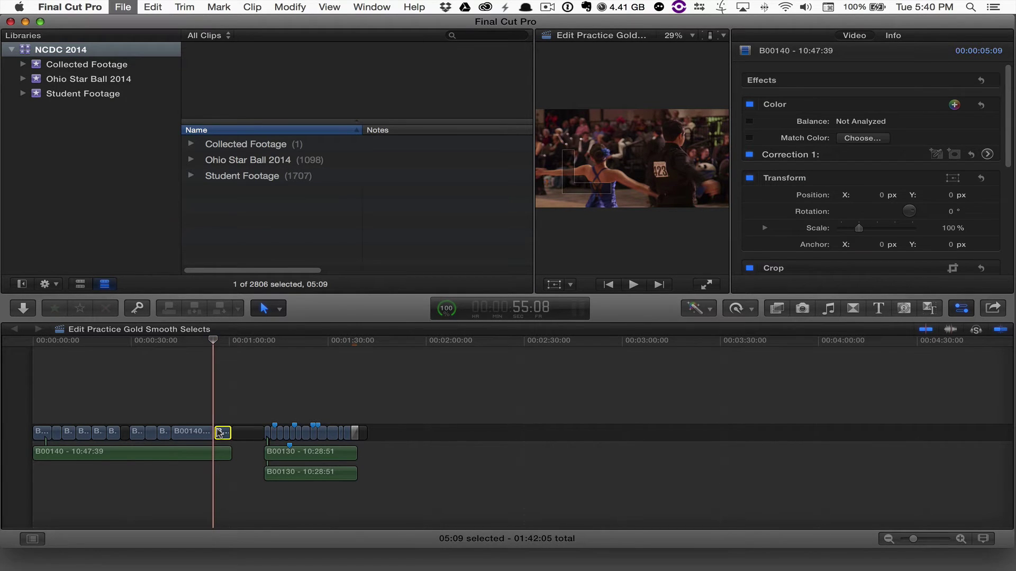
key("shift+super+r")
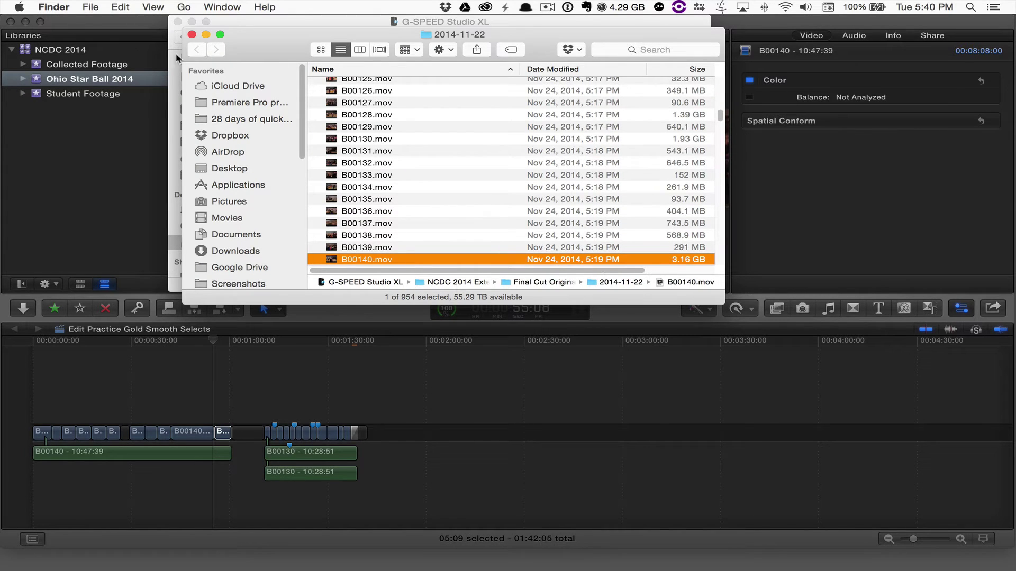
left_click(192, 34)
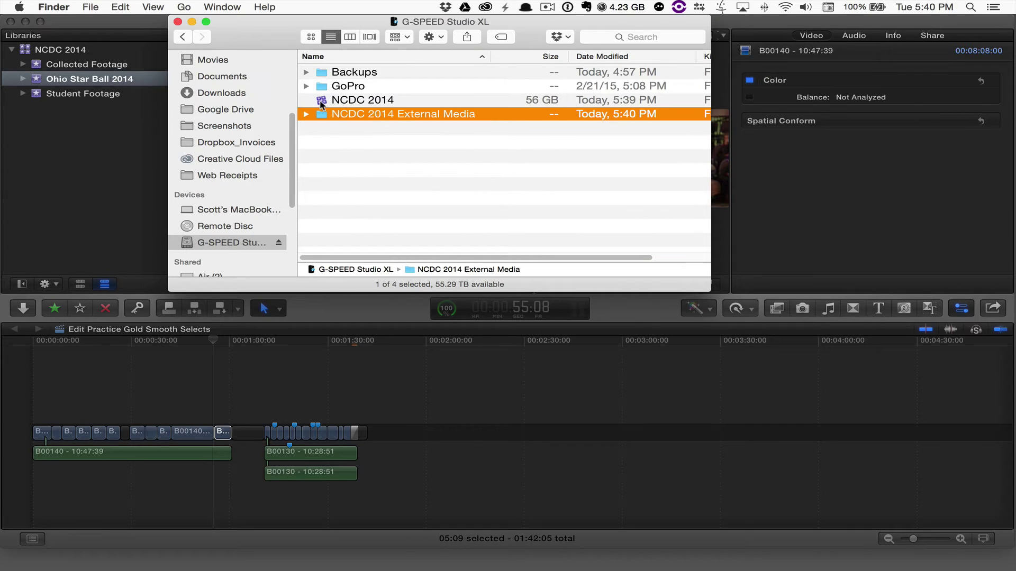
left_click(245, 385)
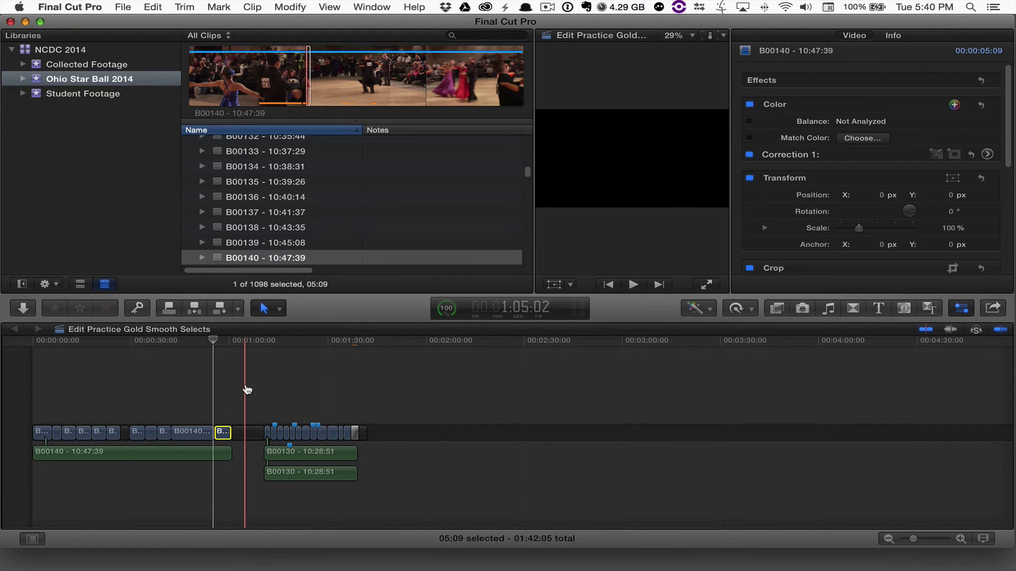
Glance at the G-SPEED Studio XL drive listing in Finder, then come back to Final Cut Pro.
key("super+Tab")
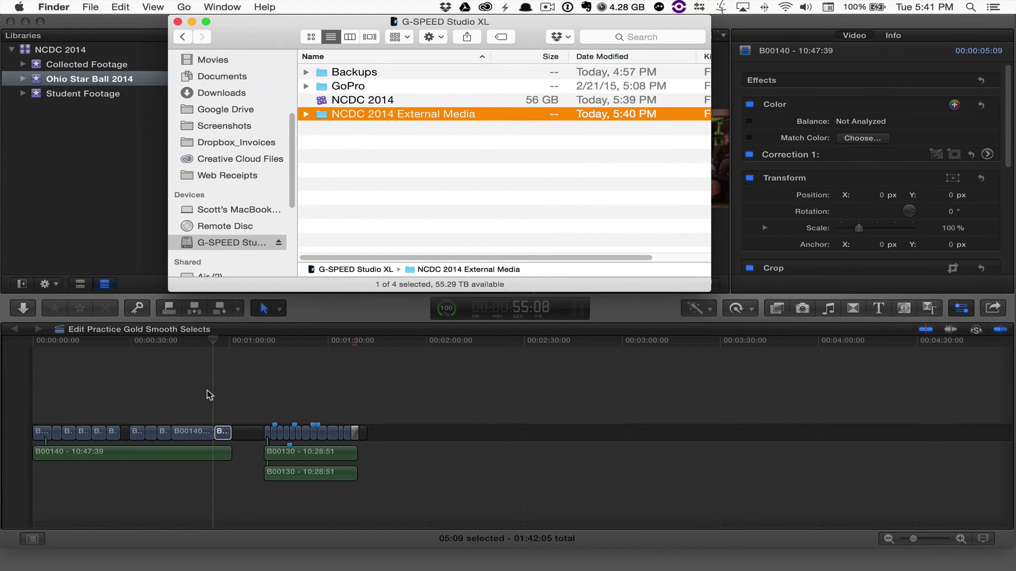
left_click(237, 388)
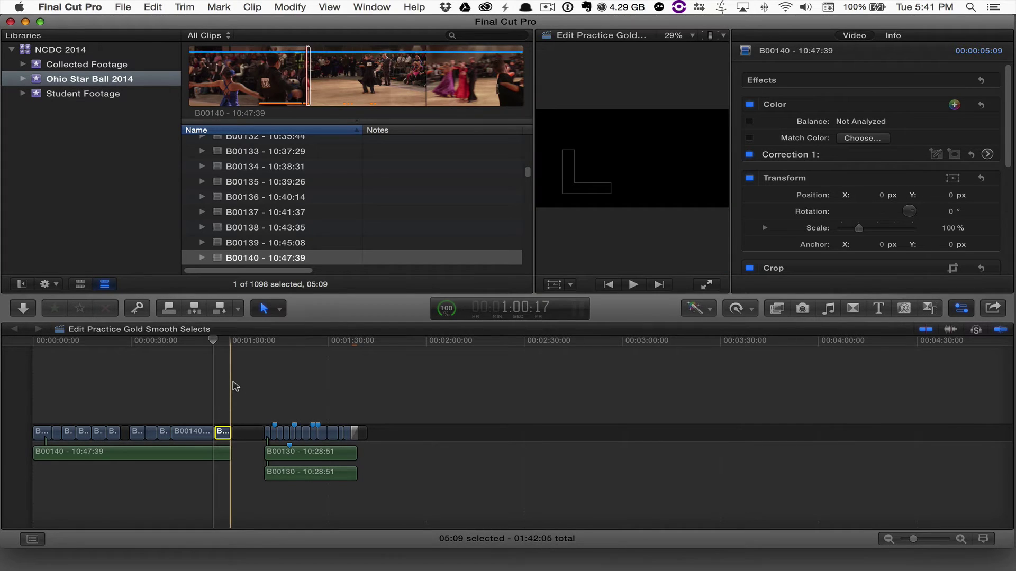
Switch the NCDC 2014 library's media and cache to In Library, including render files, then check its size in Finder.
left_click(47, 48)
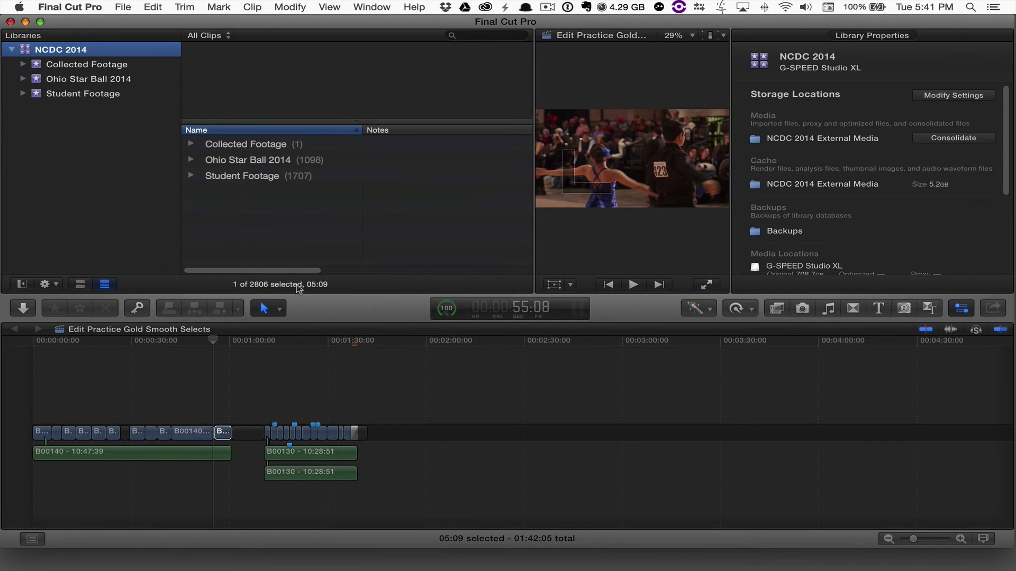
left_click(225, 432)
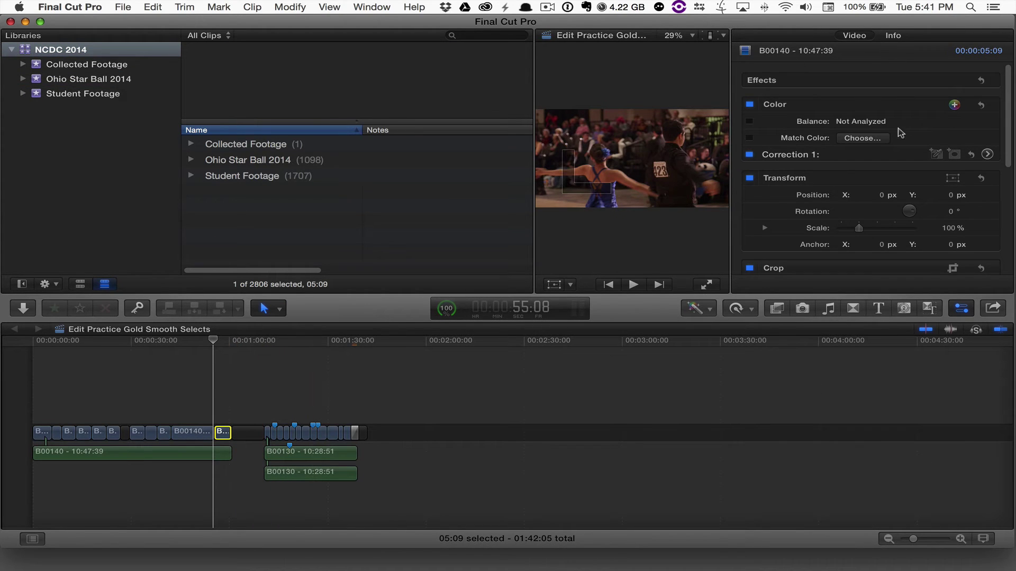
left_click(26, 49)
left_click(954, 96)
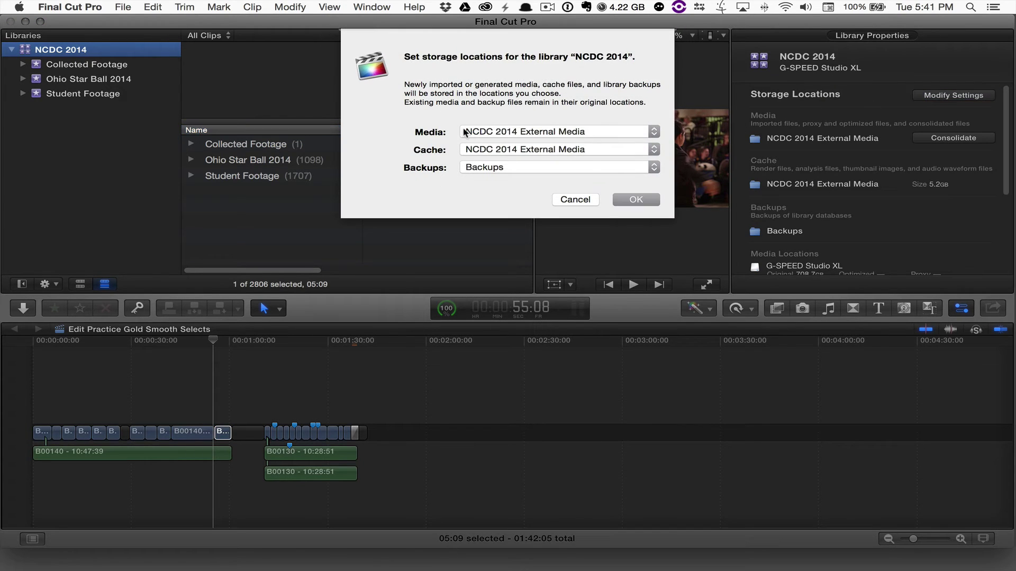
left_click(464, 132)
left_click(472, 120)
left_click(473, 150)
left_click(474, 138)
left_click(635, 201)
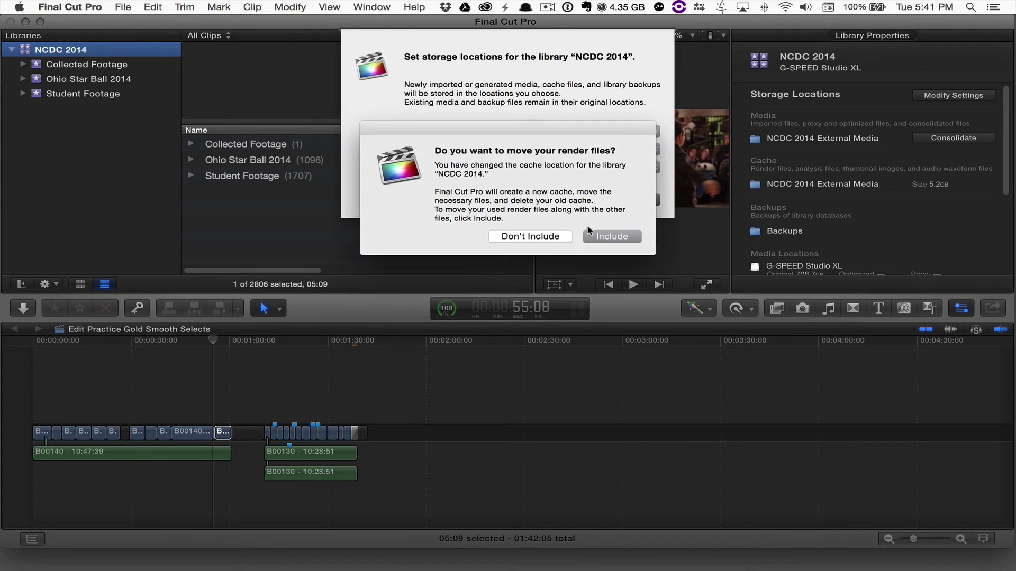
left_click(592, 237)
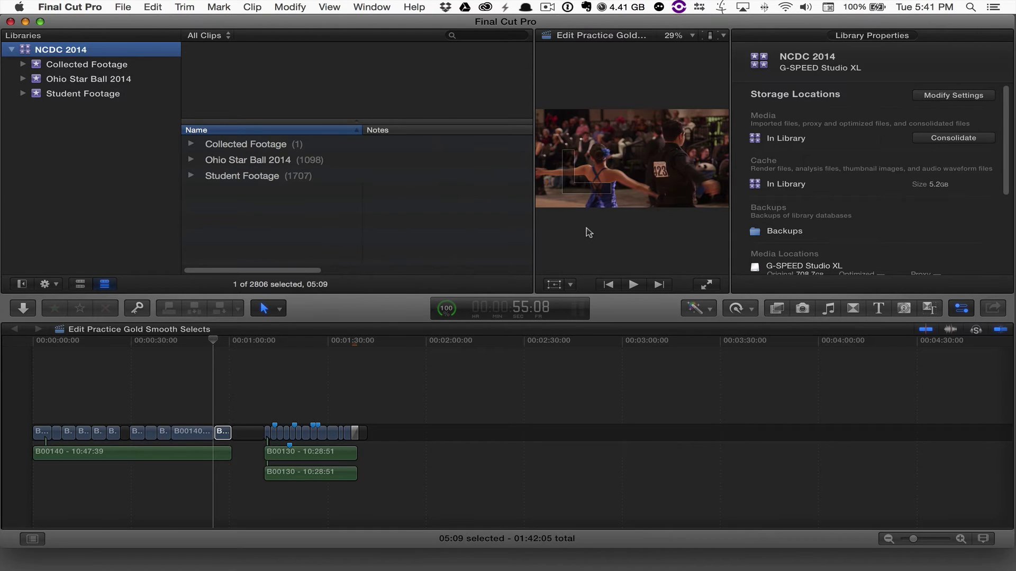
key("super+Tab")
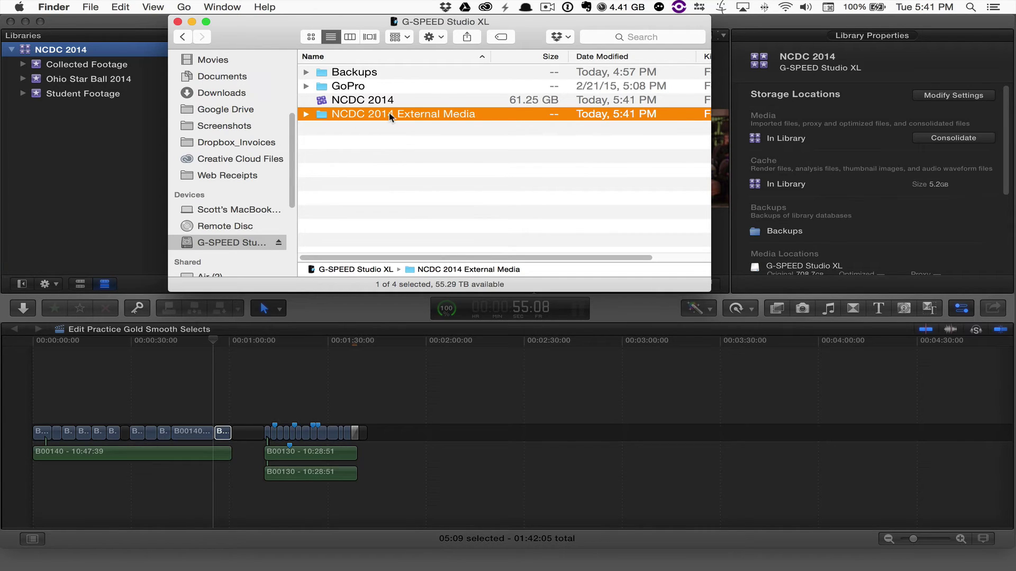
Run Consolidate from Library Properties so the NCDC 2014 library grows from 63.61 GB to 714.05 GB.
left_click(984, 154)
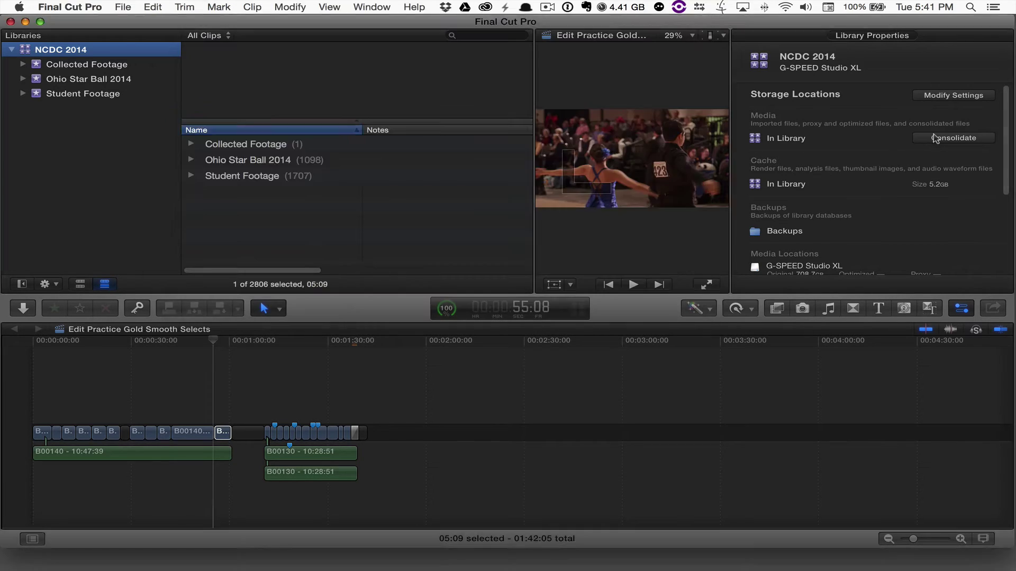
left_click(937, 139)
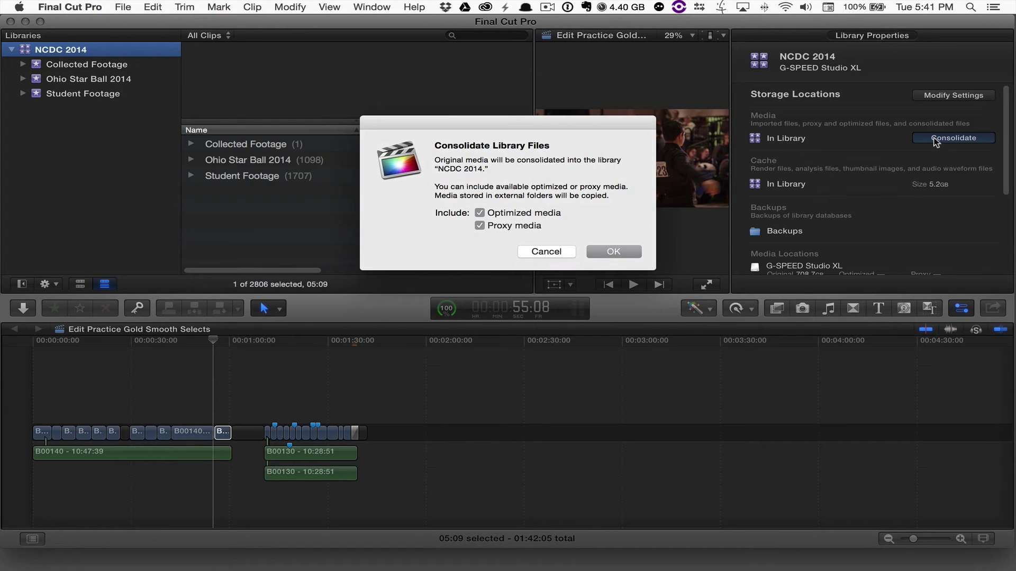
key("Escape")
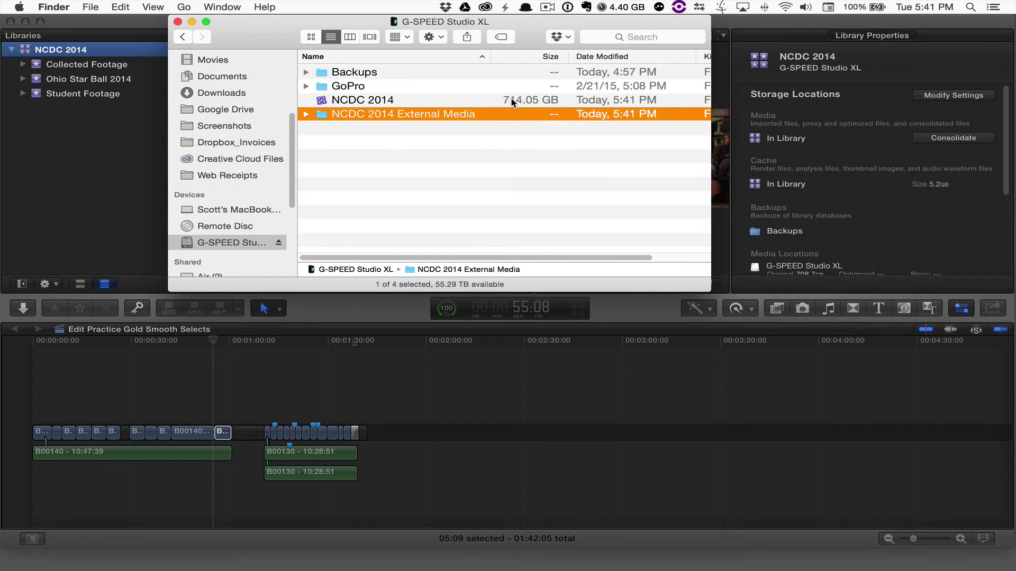
Reveal B00140.mov (3.16 GB) inside the library's Original Media folder, then close that Finder window.
left_click(218, 390)
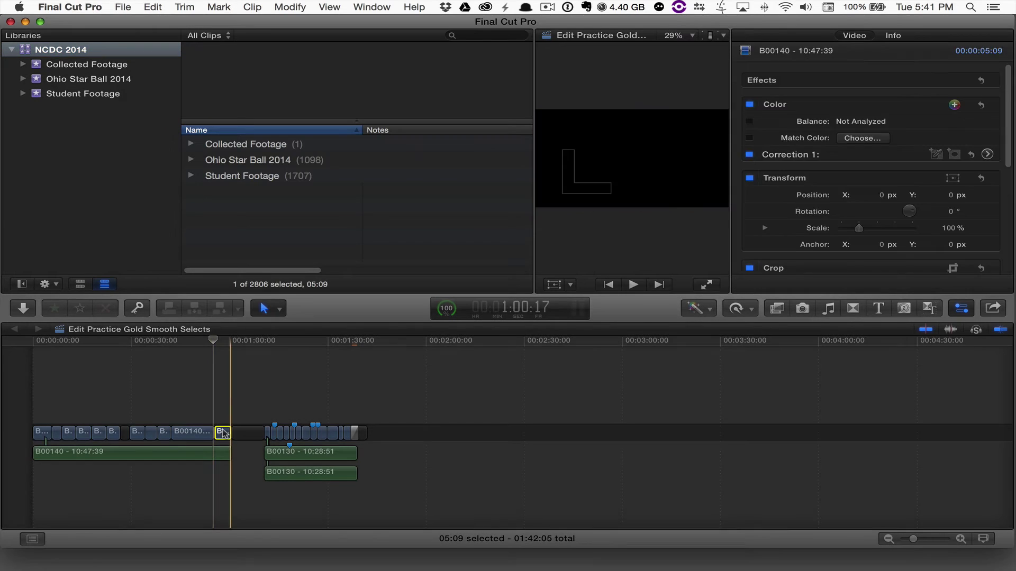
key("shift+f")
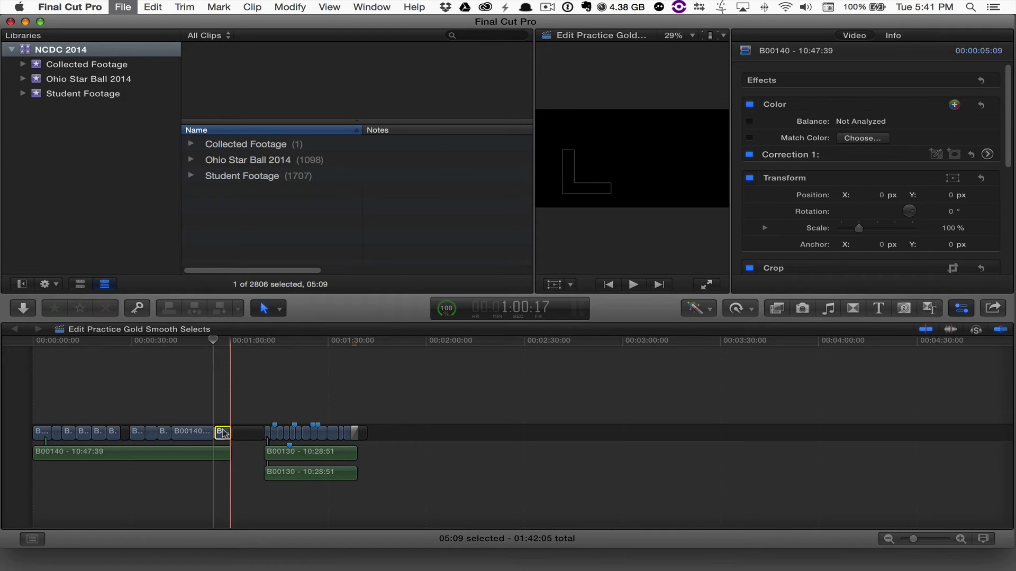
key("super+shift+r")
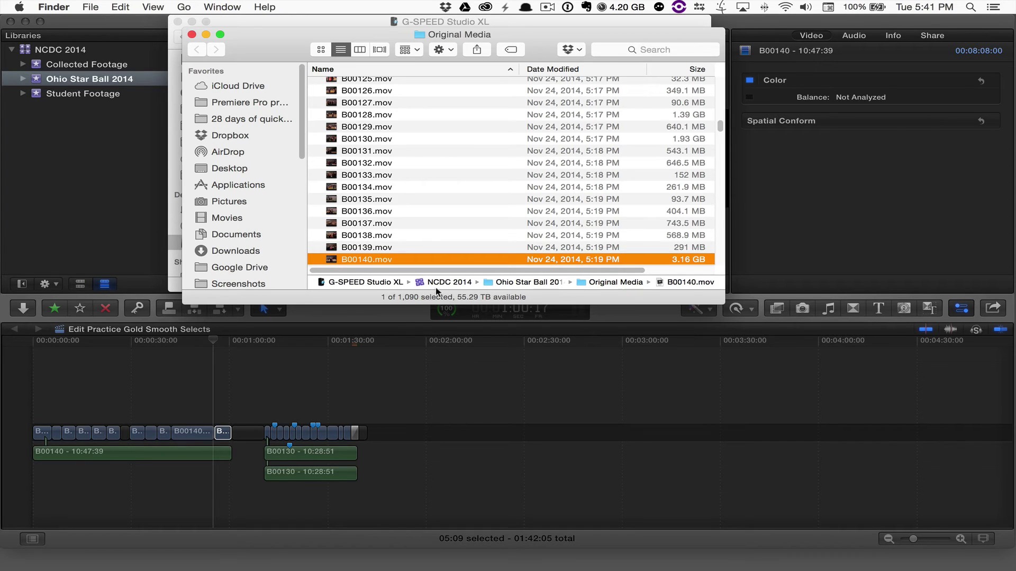
left_click(192, 34)
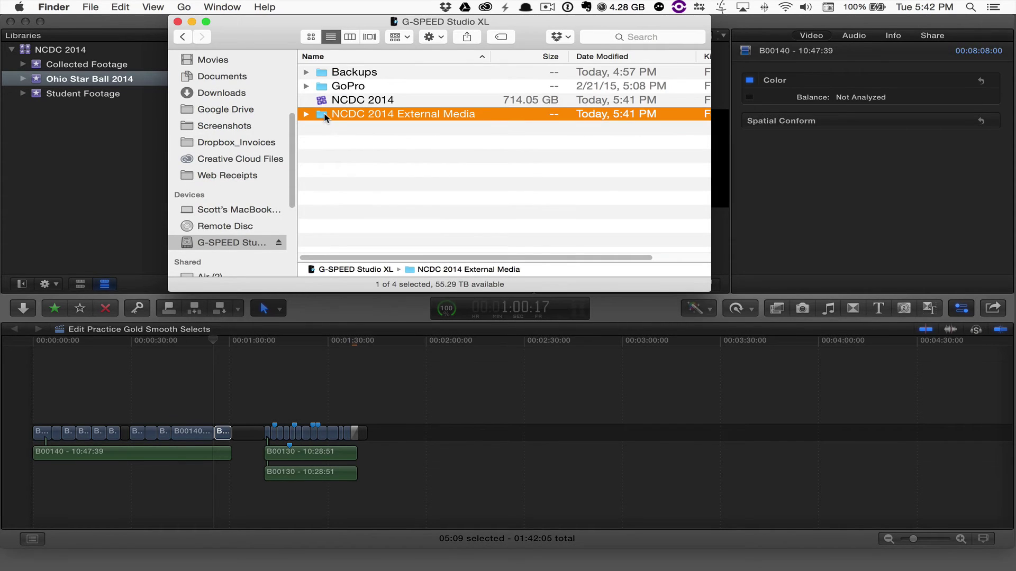
Check the NCDC 2014 External Media folder's 652.8 GB size, then move it to the Trash.
key("super+i")
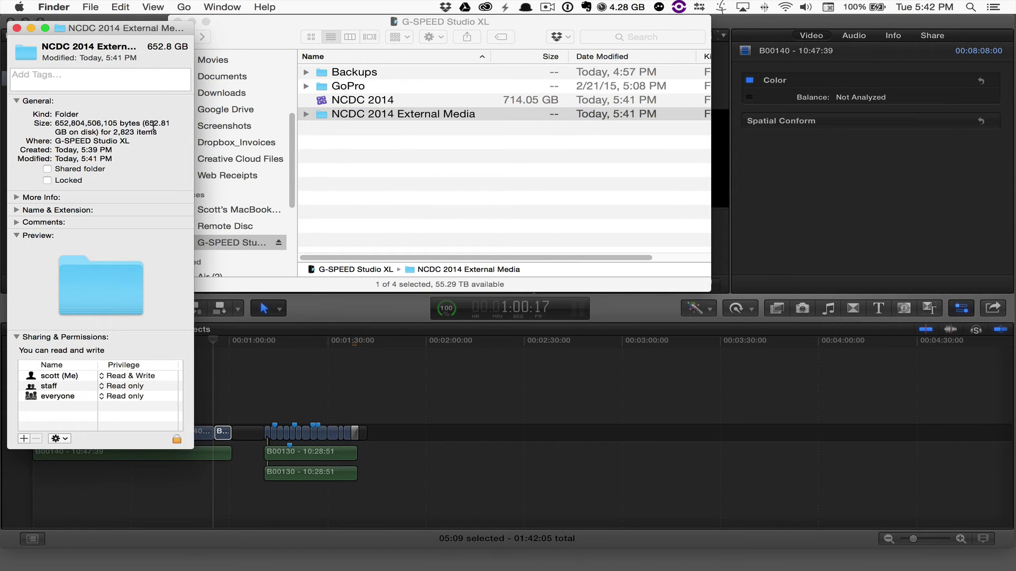
left_click(17, 28)
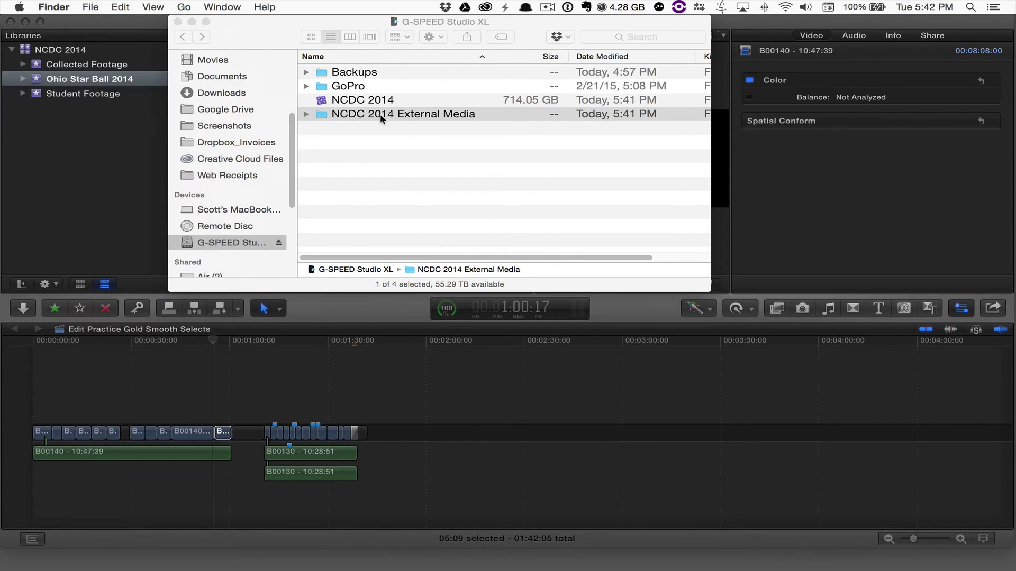
right_click(320, 116)
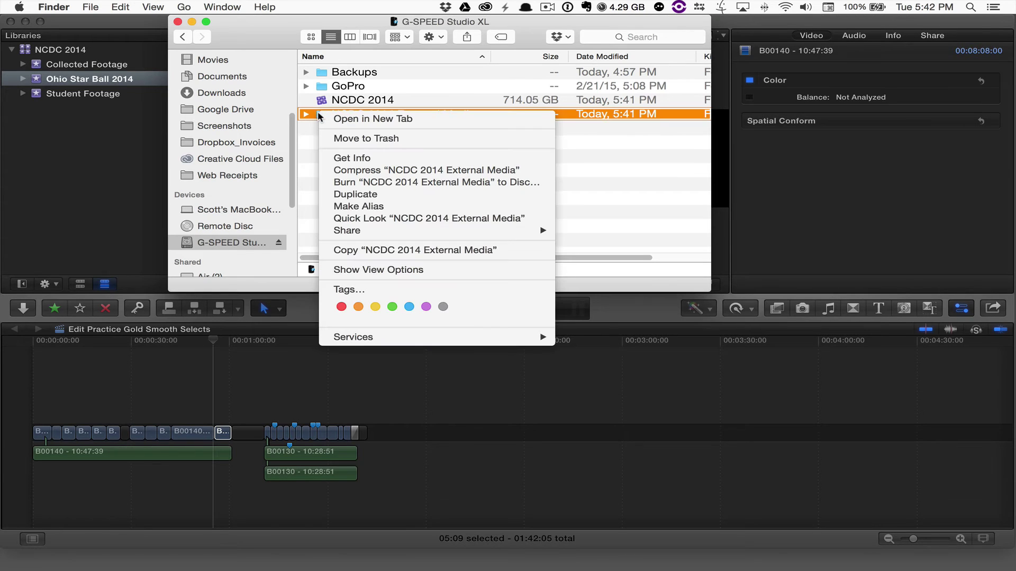
left_click(341, 138)
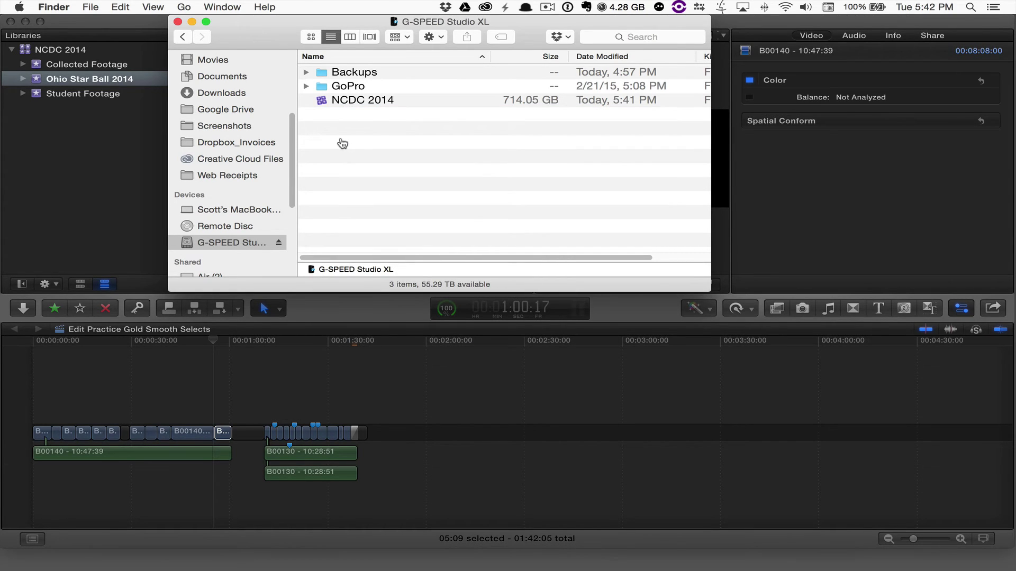
In Final Cut Pro, view the NCDC 2014 library's properties, then select the clip near one minute.
key("super+Tab")
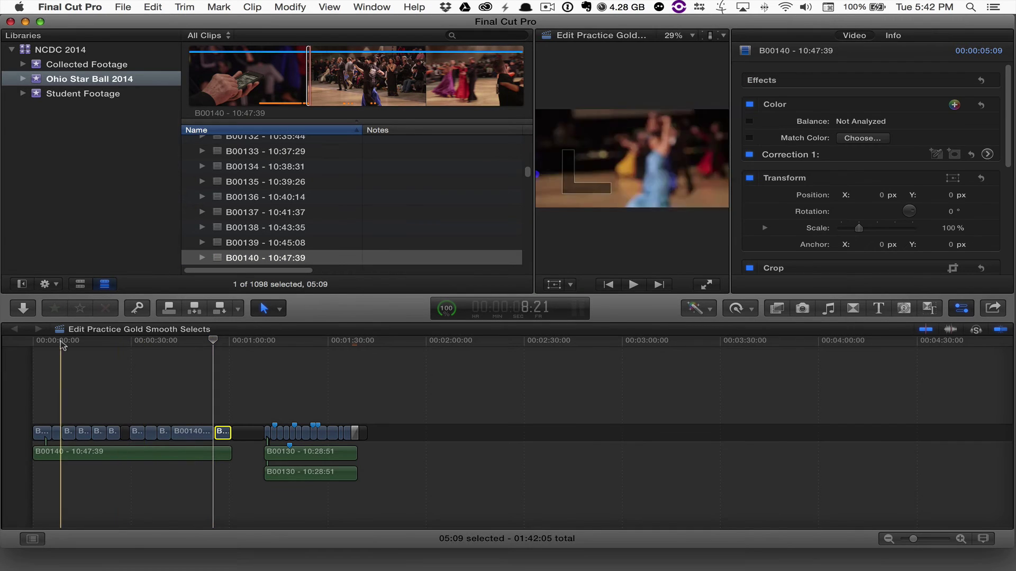
left_click(230, 340)
left_click(53, 49)
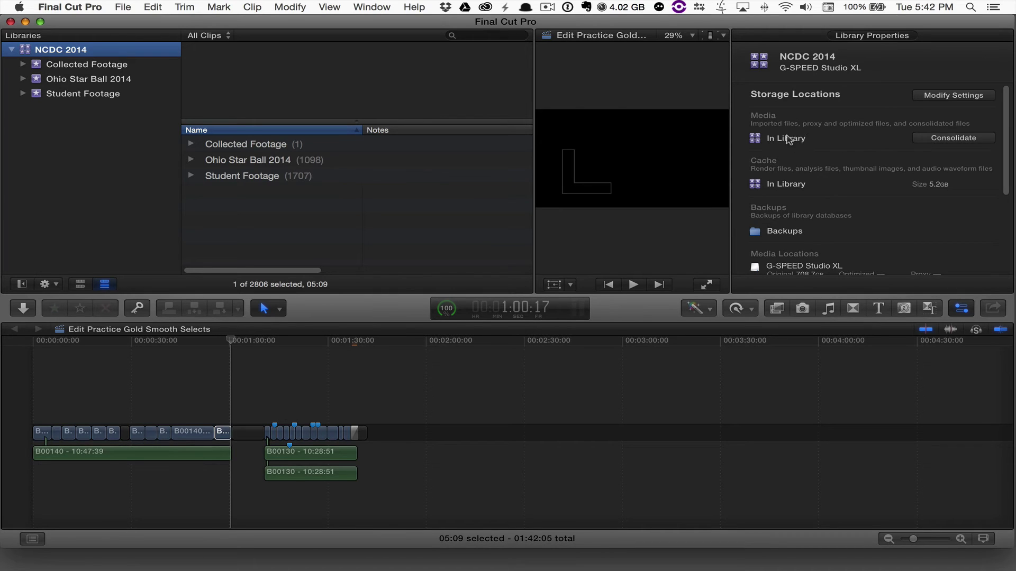
mouse_move(766, 139)
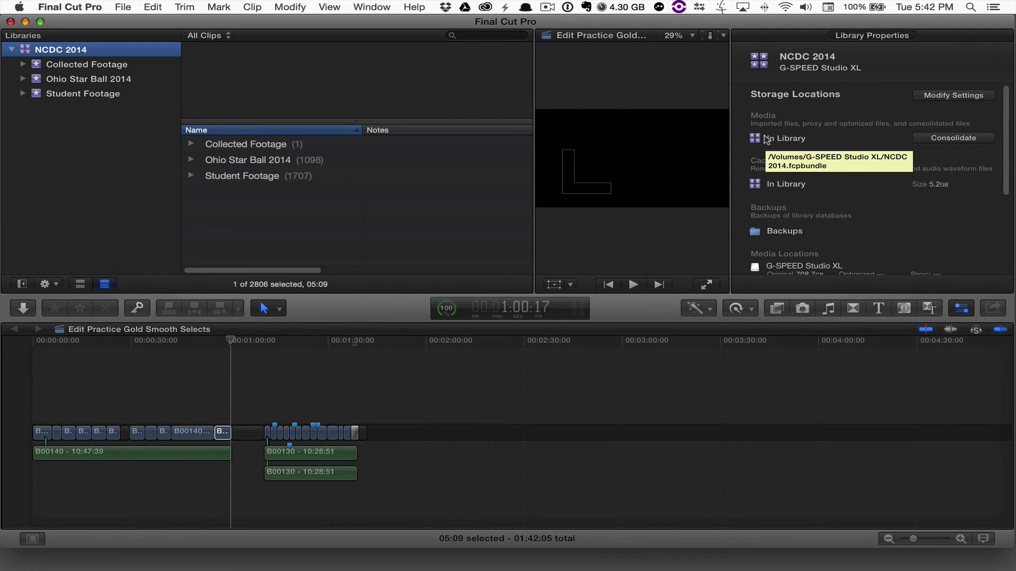
left_click(223, 432)
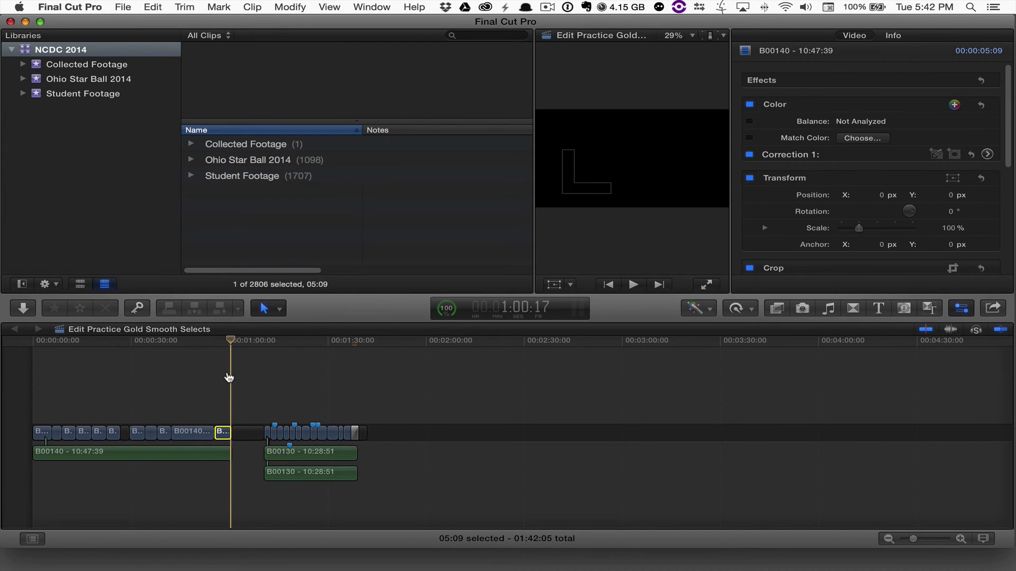
Glance at the drive's Finder window, then return to the timeline and select the gap.
key("super+Tab")
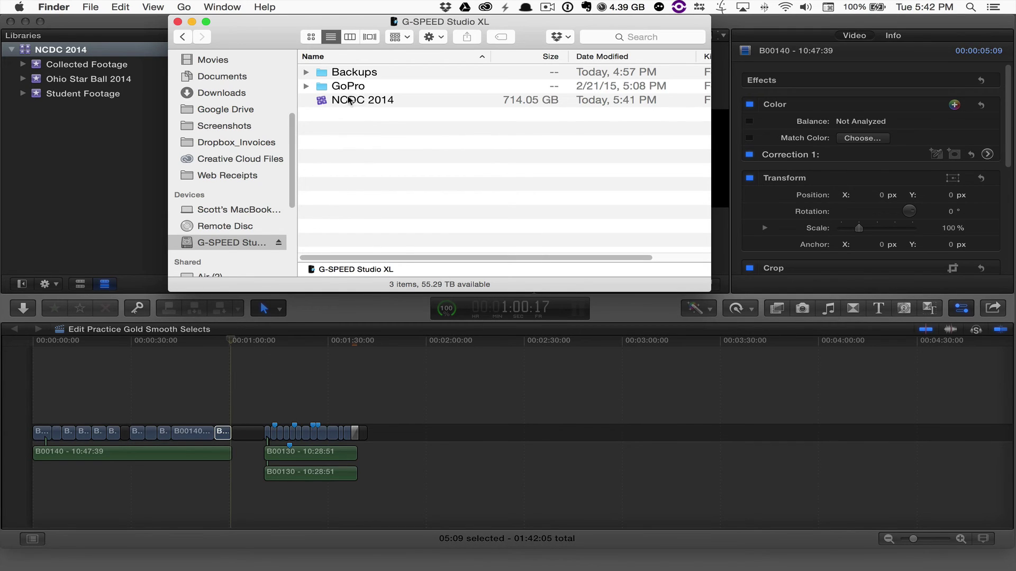
left_click(244, 359)
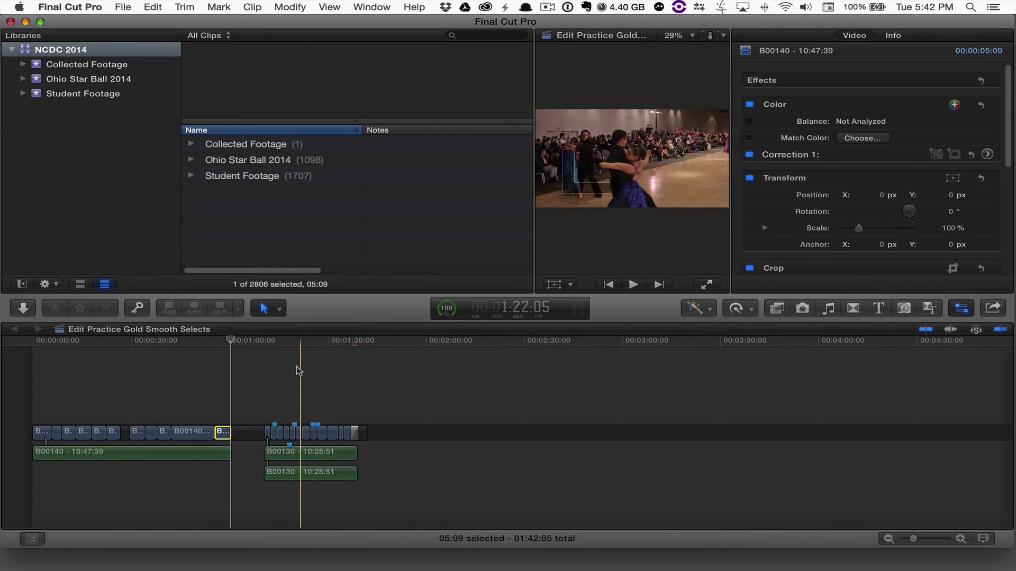
left_click(248, 367)
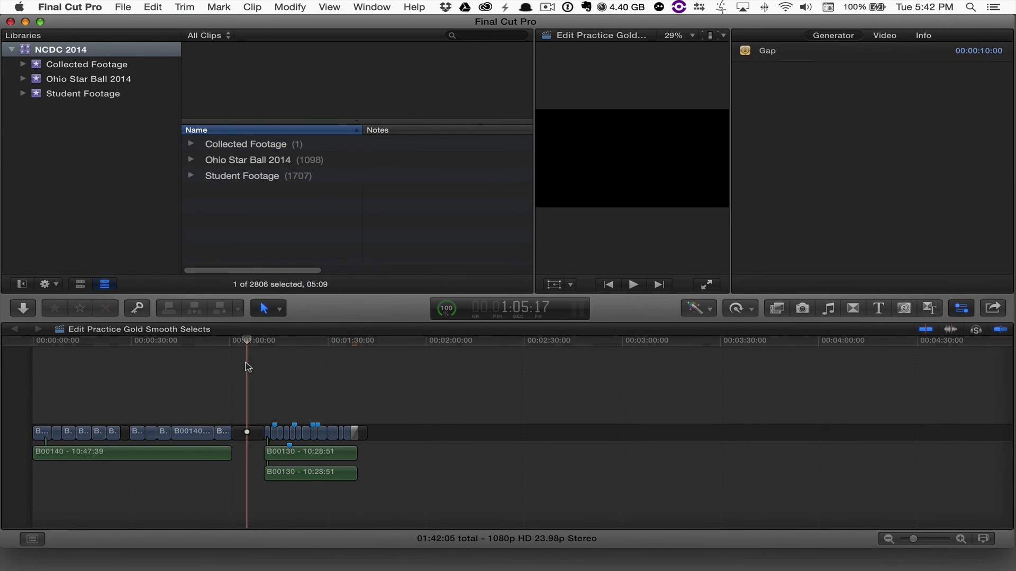
left_click(219, 349)
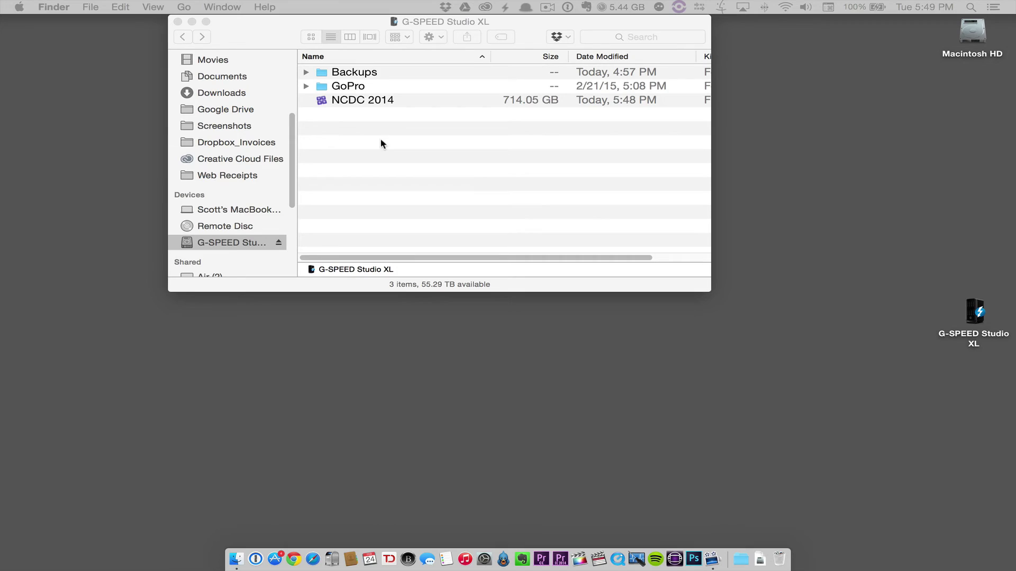
Open the Trash and browse the NCDC folders, expanding the 5.42.11 PM folder's Final Cut Original Media.
left_click(382, 143)
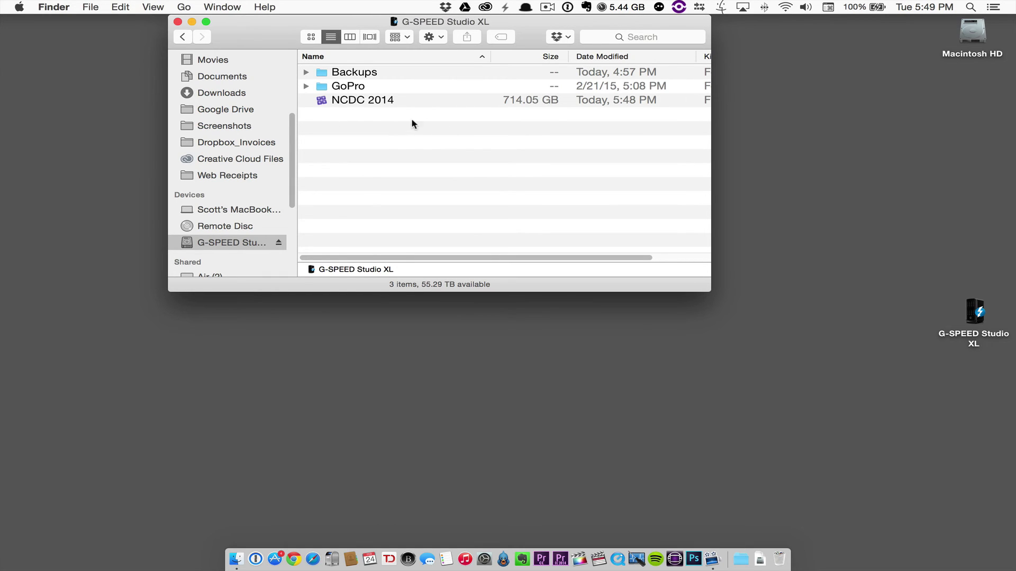
left_click(778, 559)
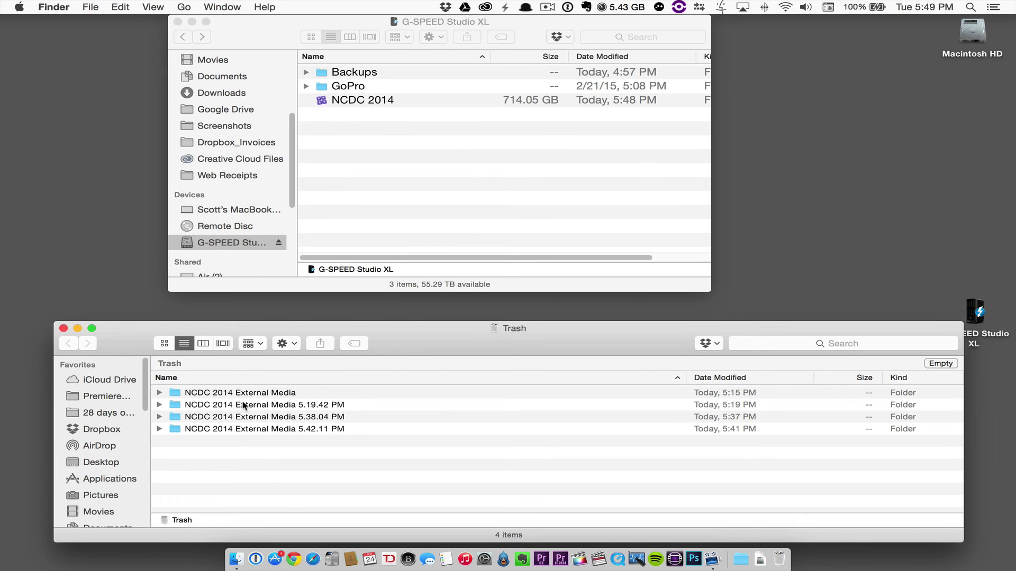
left_click(244, 422)
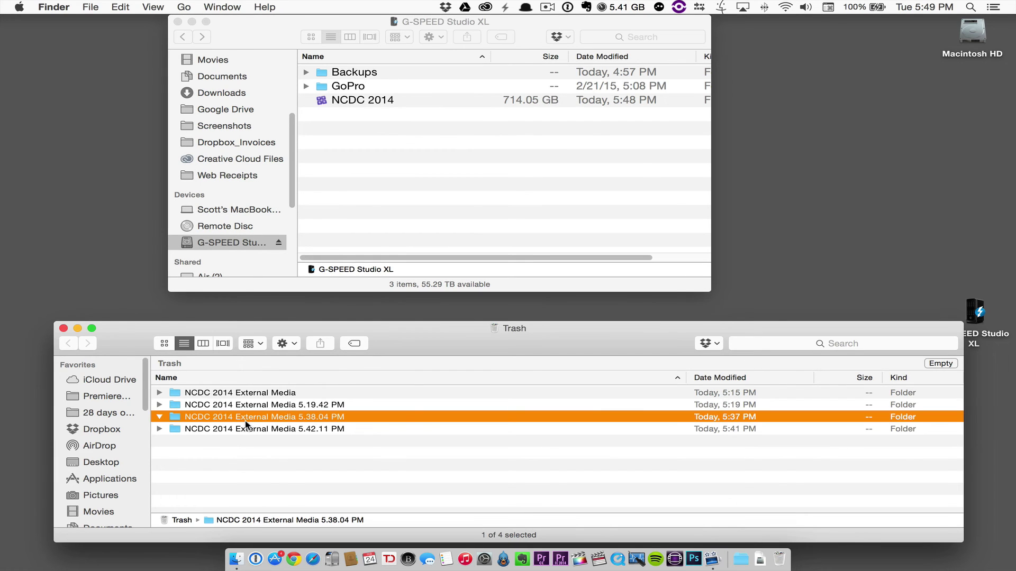
left_click(237, 429)
key("Right")
left_click(236, 441)
key("Right")
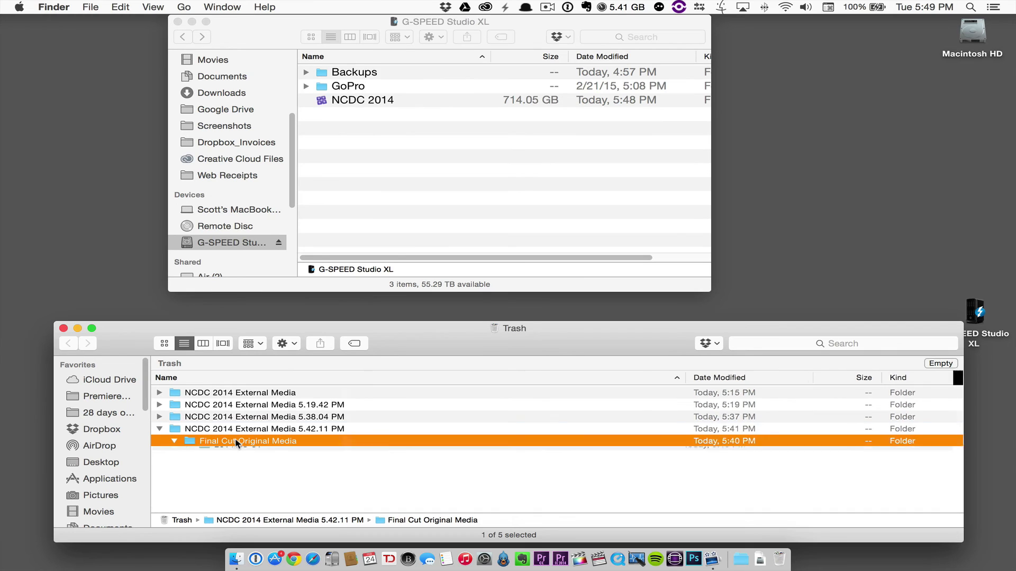
key("Up")
key("Up")
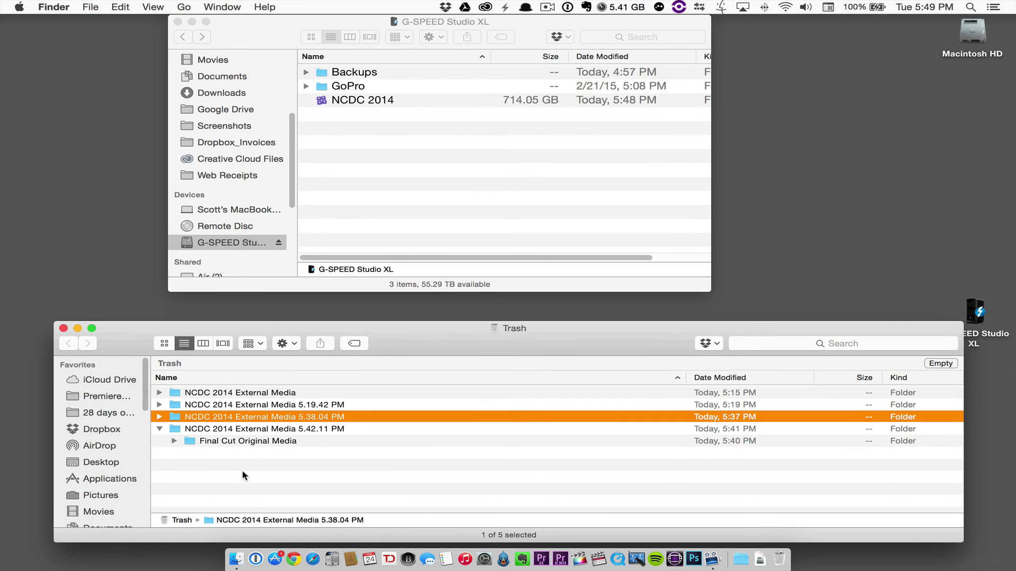
left_click(197, 429)
key("Left")
key("shift+Up")
key("shift+Up")
key("shift+Up")
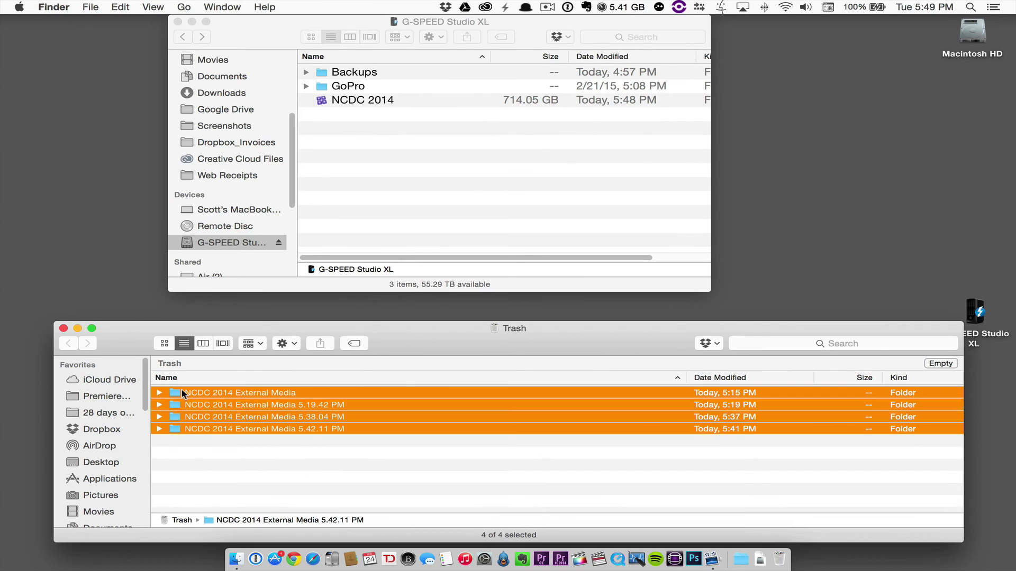
key("super+i")
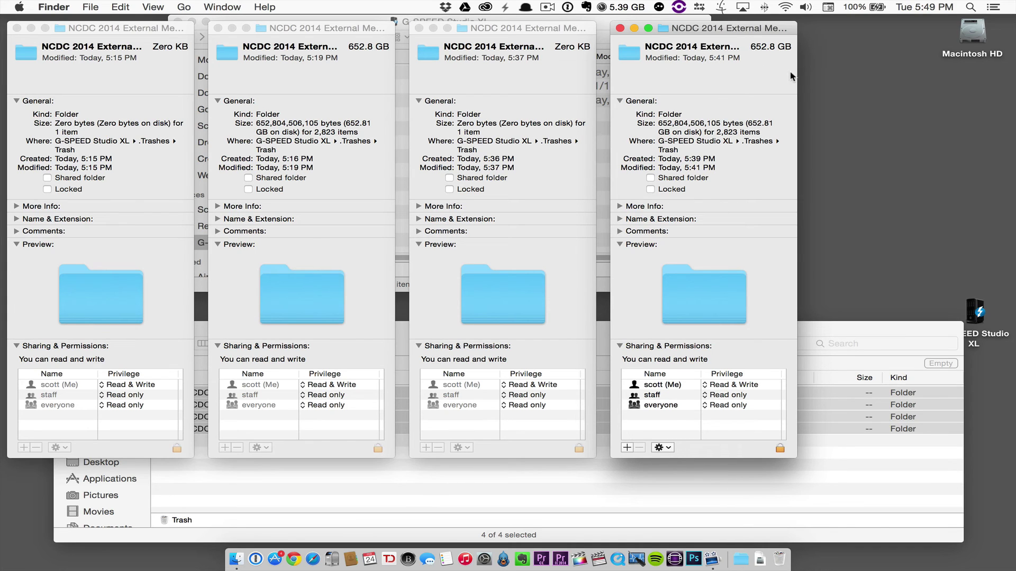
left_click_drag(797, 73, 892, 74)
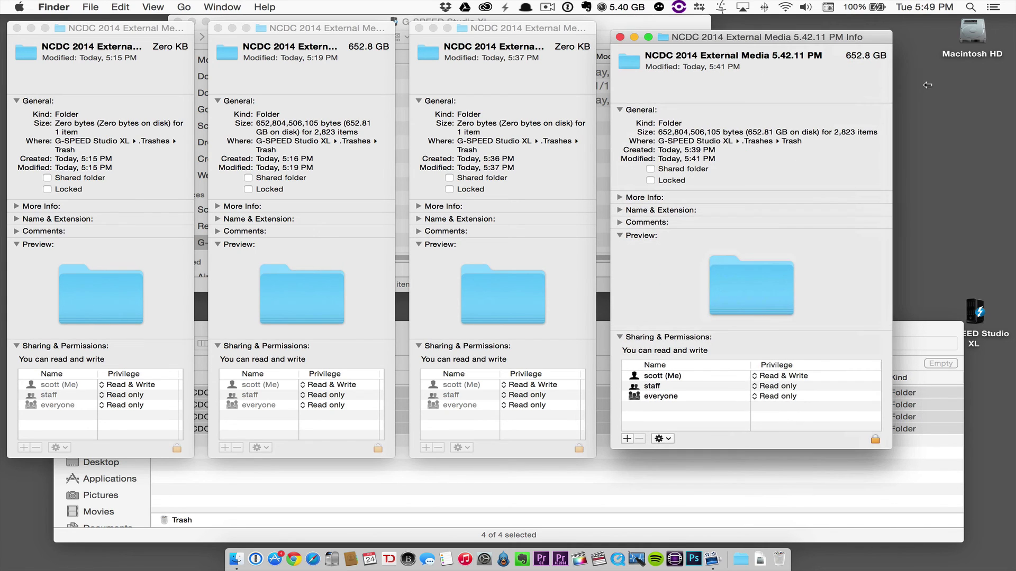
left_click(392, 84)
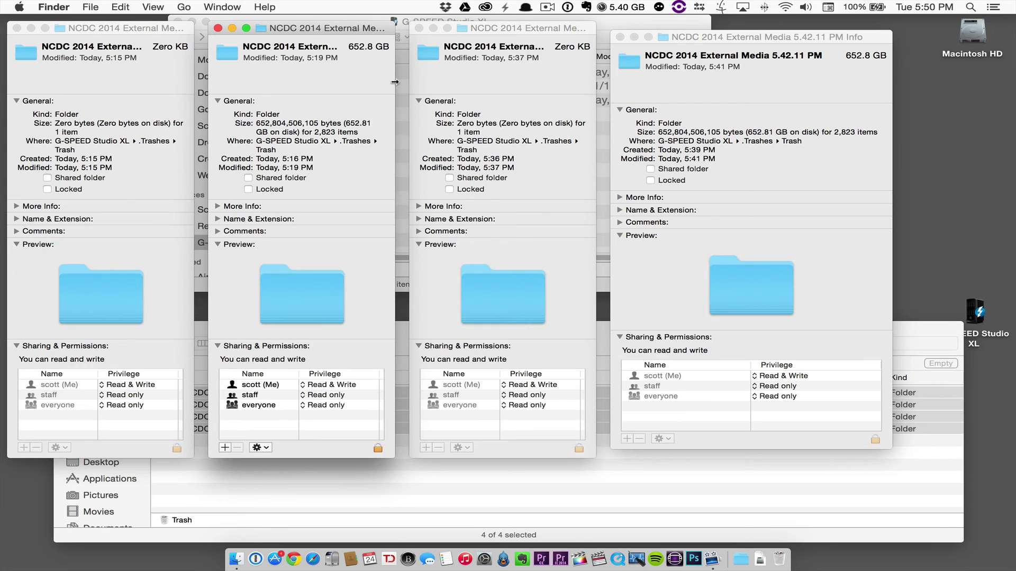
left_click_drag(395, 82, 522, 97)
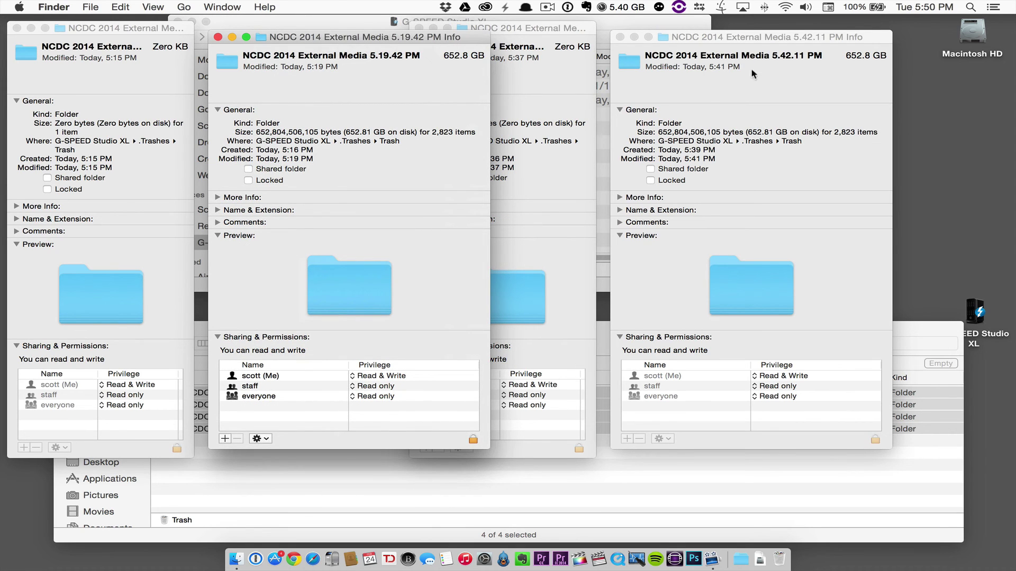
left_click(848, 56)
left_click(443, 58)
left_click(620, 37)
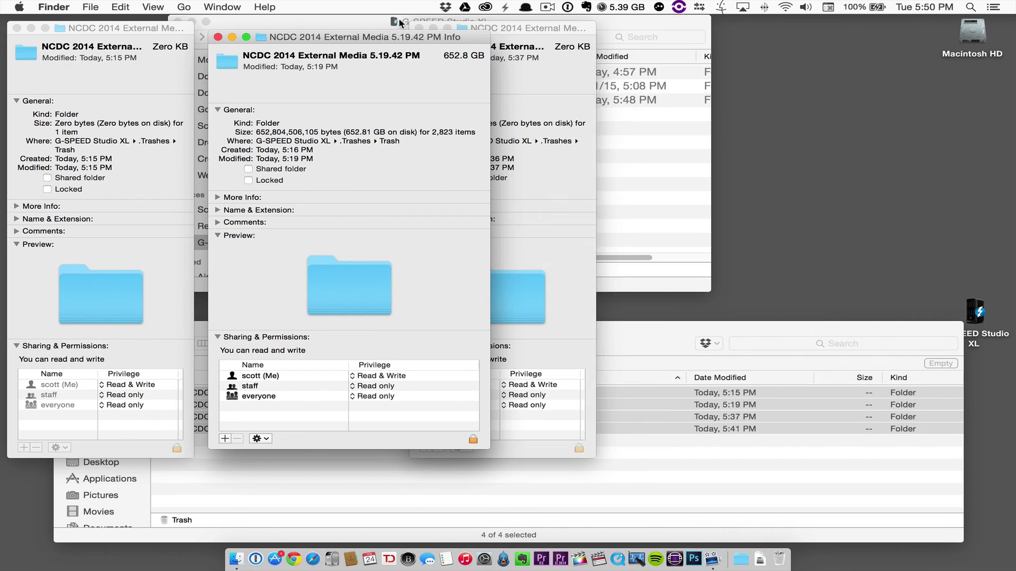
left_click(214, 37)
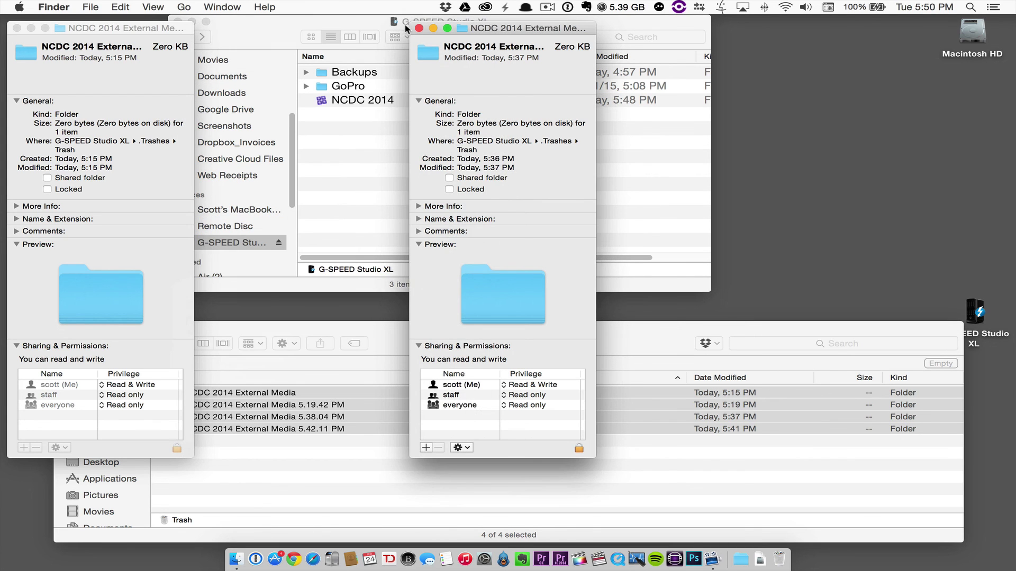
left_click(419, 28)
left_click(17, 27)
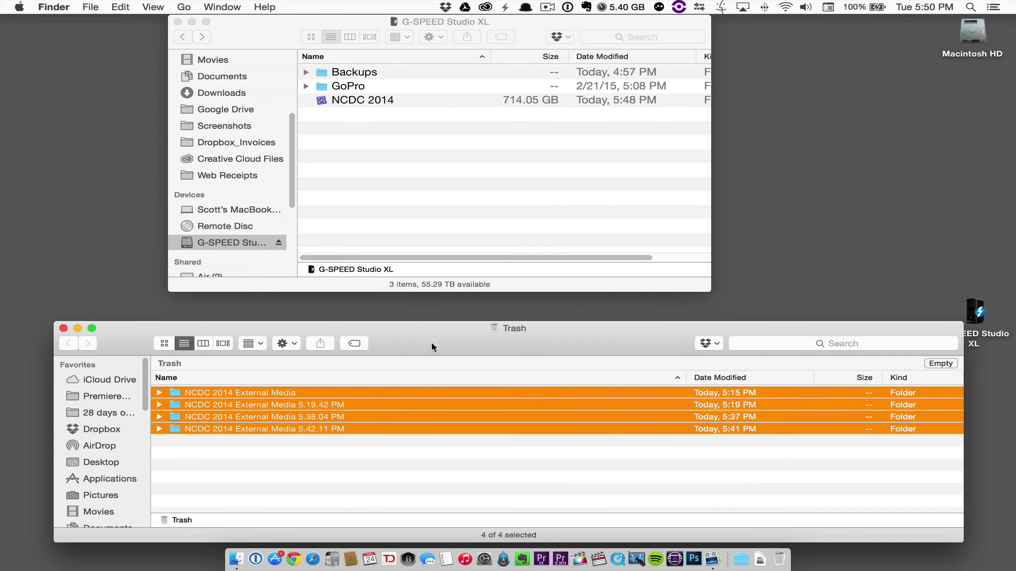
Empty the Trash from the Dock, confirming permanent deletion of the four NCDC folders.
right_click(779, 559)
left_click(802, 524)
left_click(583, 205)
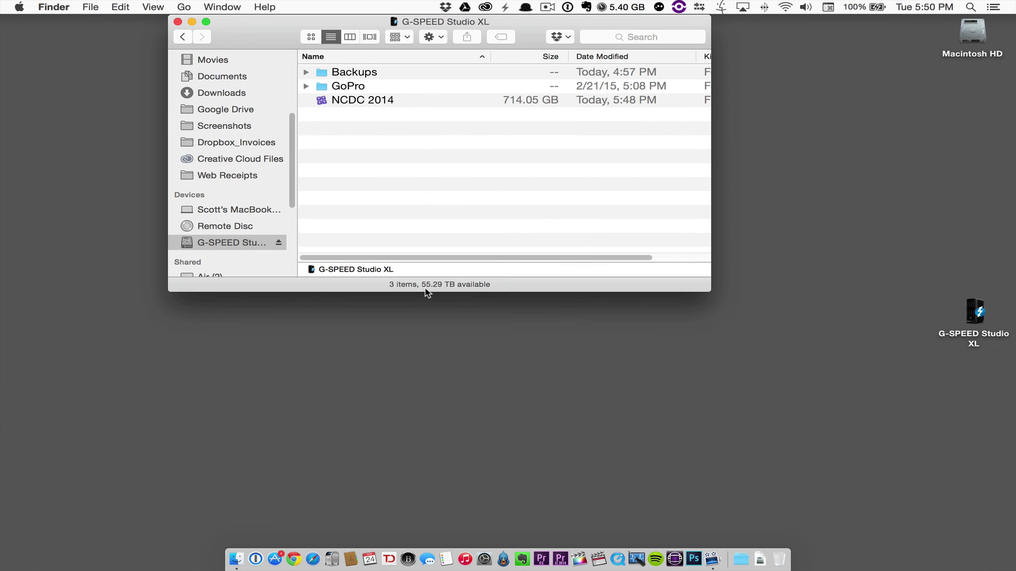